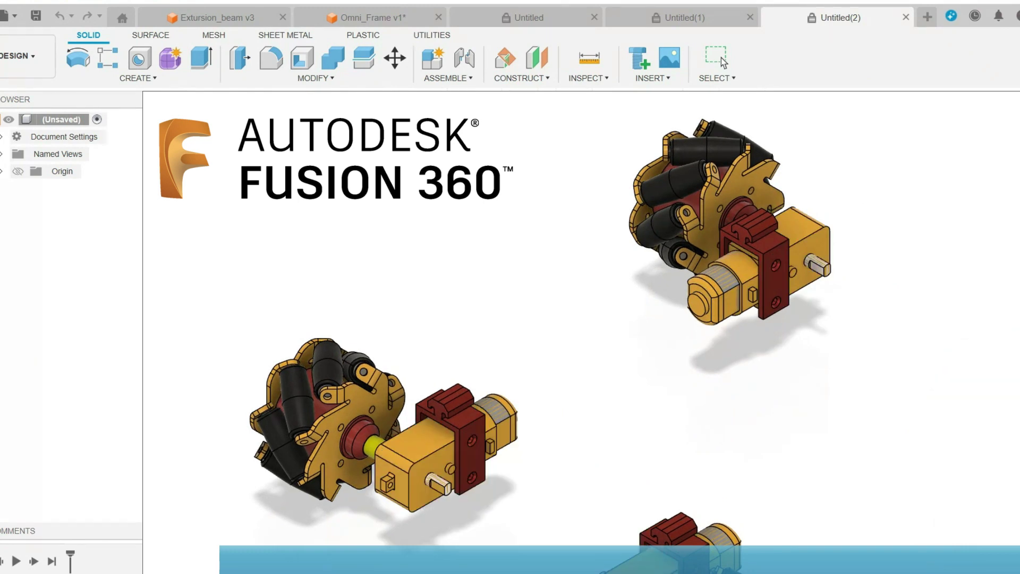
{"action": "left_click", "coordinate": [552, 314]}
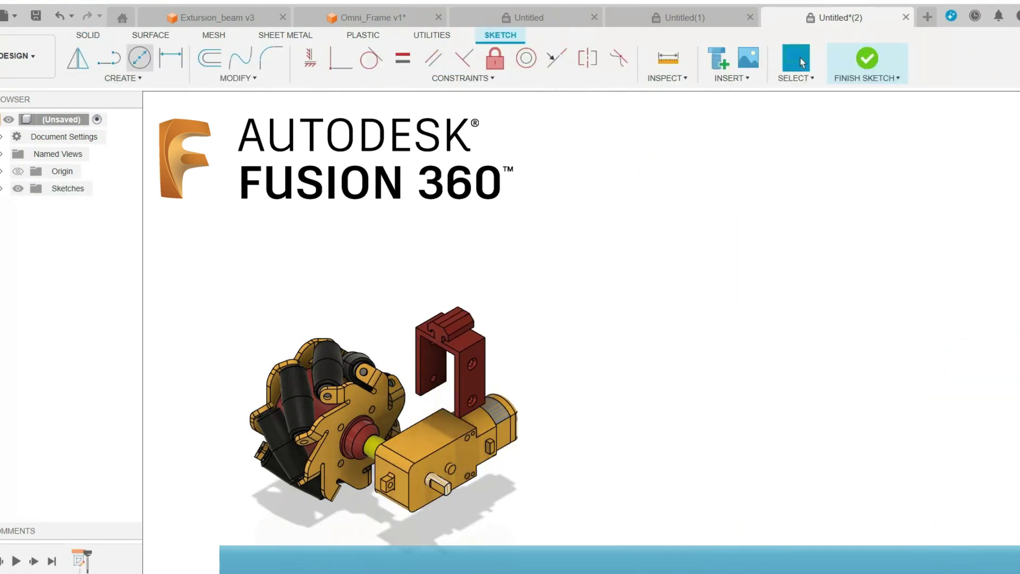
{"action": "left_click", "coordinate": [139, 57]}
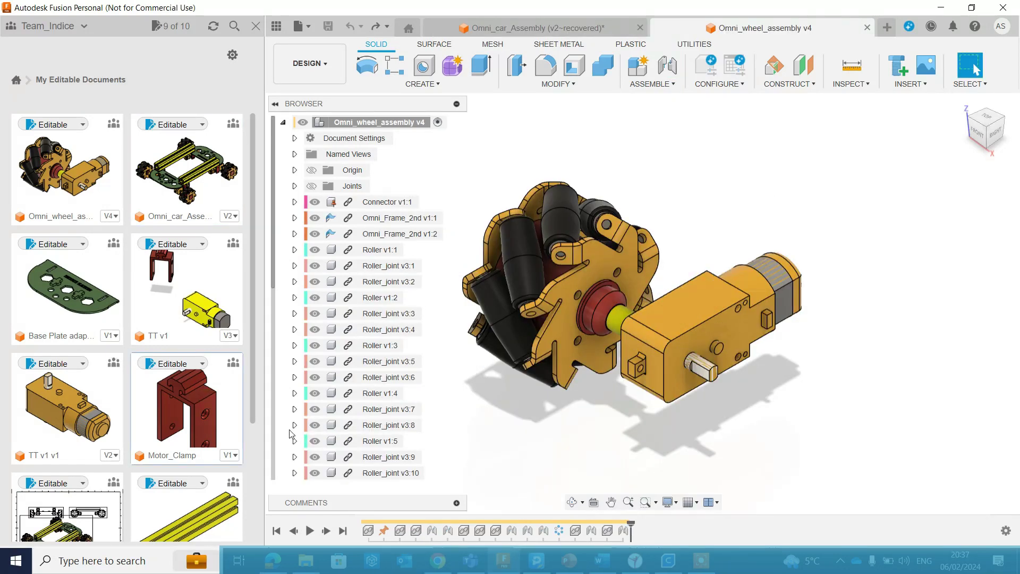
Step: Insert the Motor_Clamp component into the wheel assembly and move it 60 mm along Z, above the motor
{"action": "left_click_drag", "start_coordinate": [180, 404], "coordinate": [811, 196]}
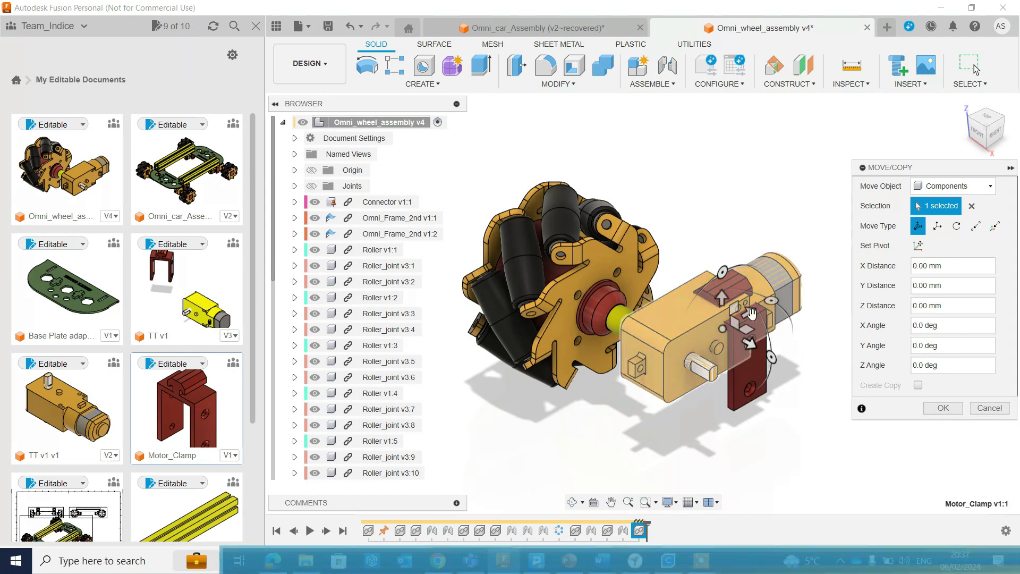
{"action": "left_click_drag", "start_coordinate": [722, 295], "coordinate": [696, 139]}
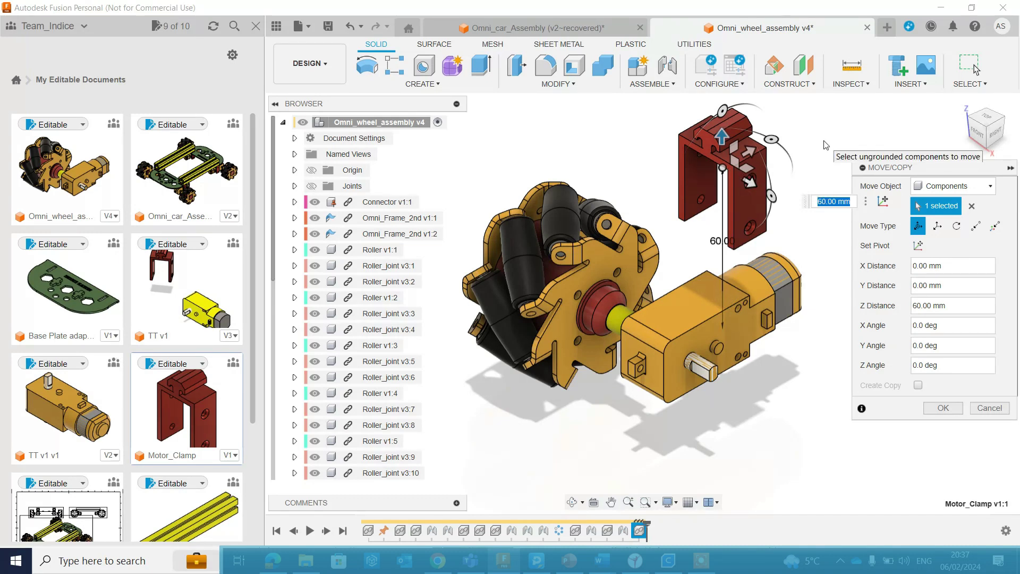
{"action": "key", "text": "Return"}
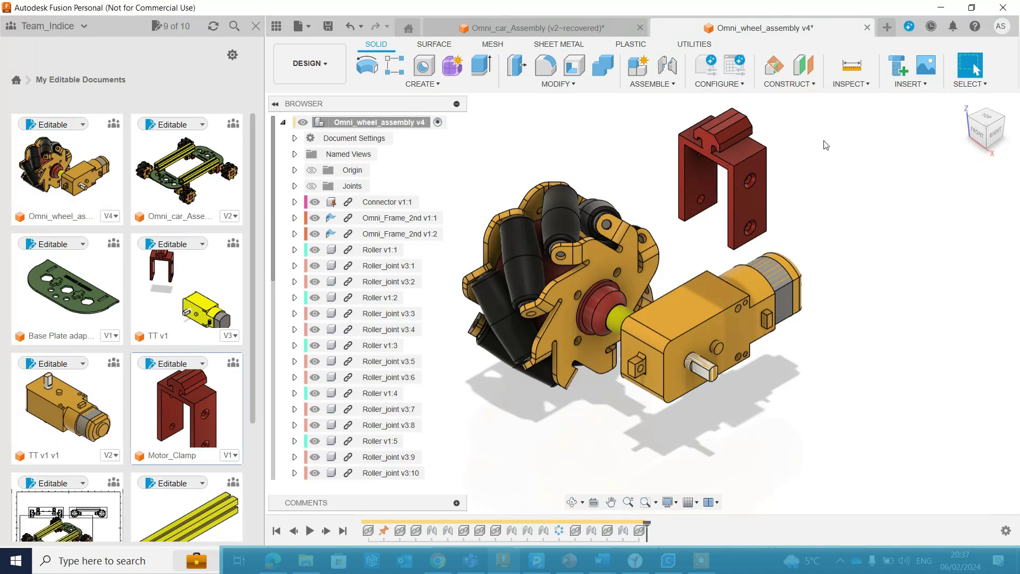
Step: Start a joint with a Between Two Faces origin and select the two facing inner faces of the motor clamp's legs as its planes
{"action": "left_click", "coordinate": [667, 64]}
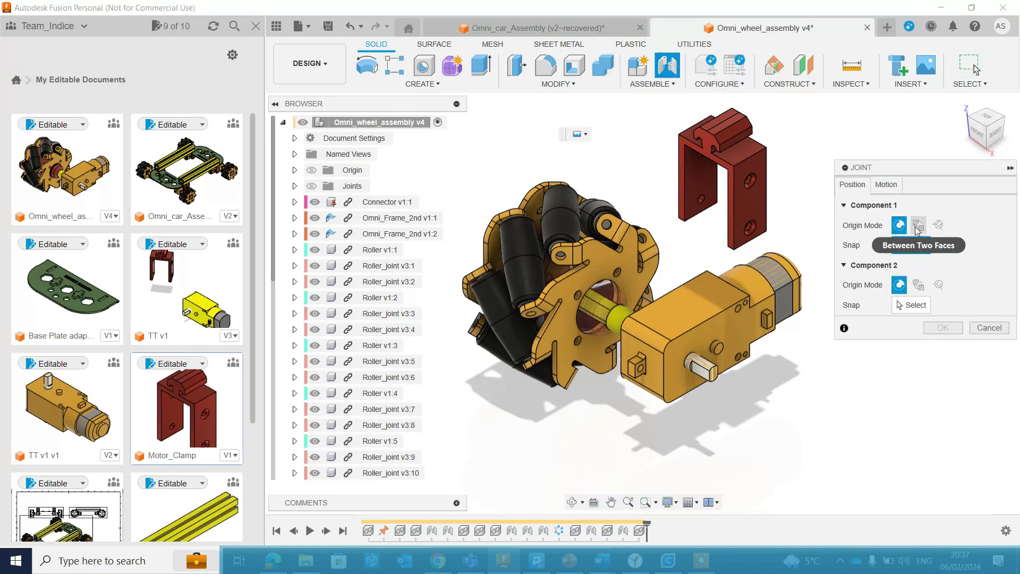
{"action": "left_click", "coordinate": [917, 228]}
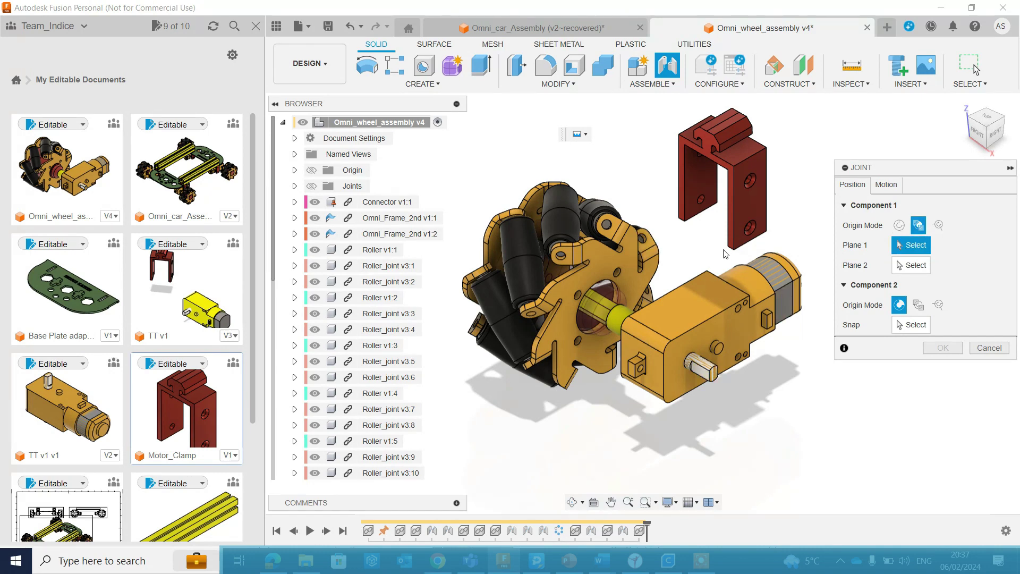
{"action": "left_click", "coordinate": [573, 502]}
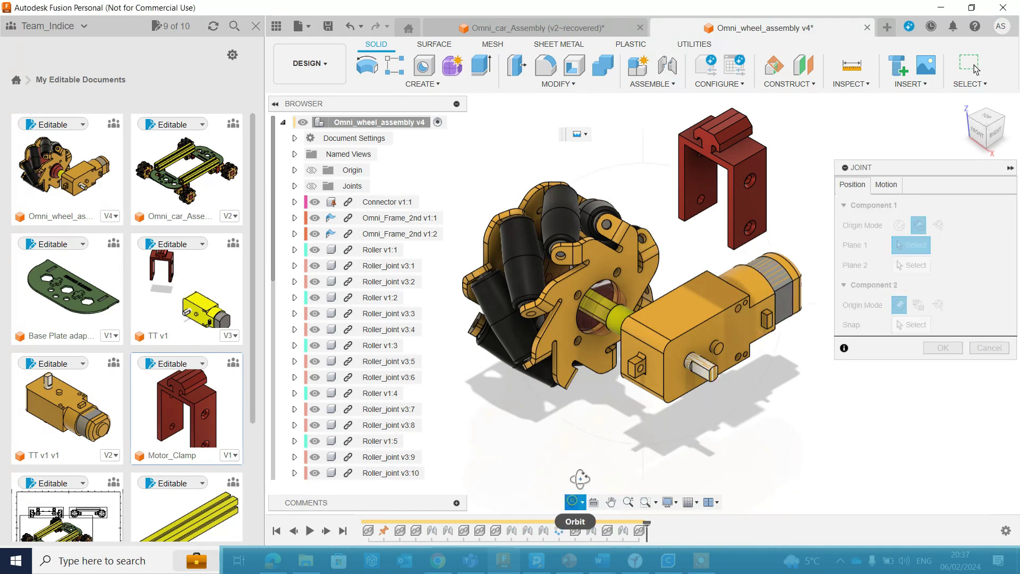
{"action": "key", "text": "Escape"}
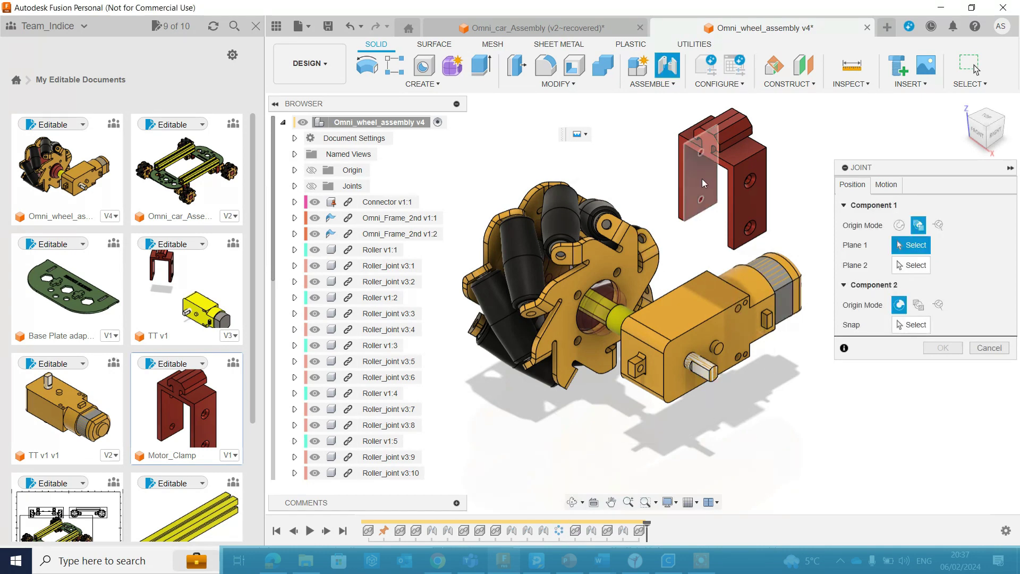
{"action": "left_click", "coordinate": [703, 180]}
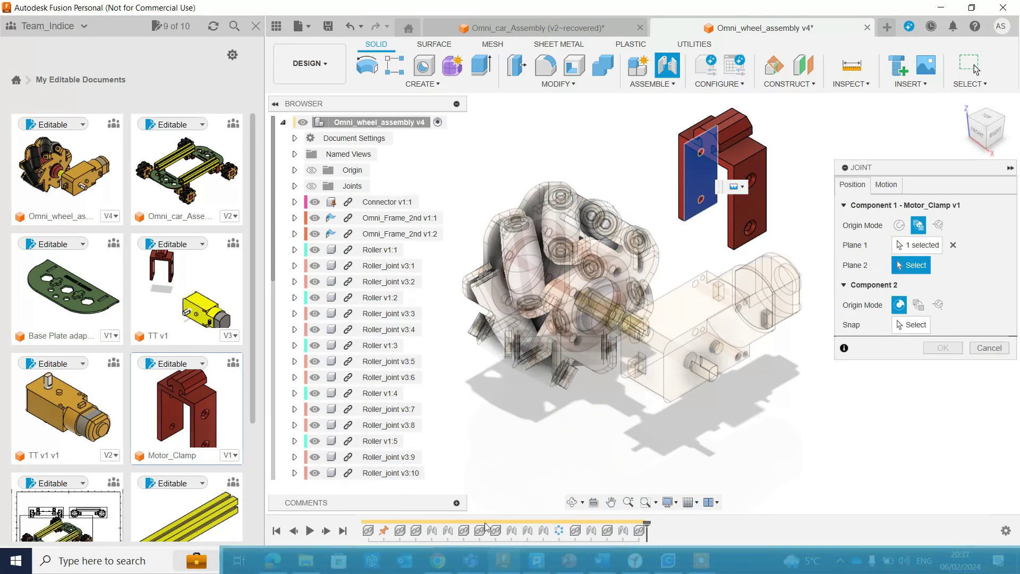
{"action": "left_click", "coordinate": [574, 505]}
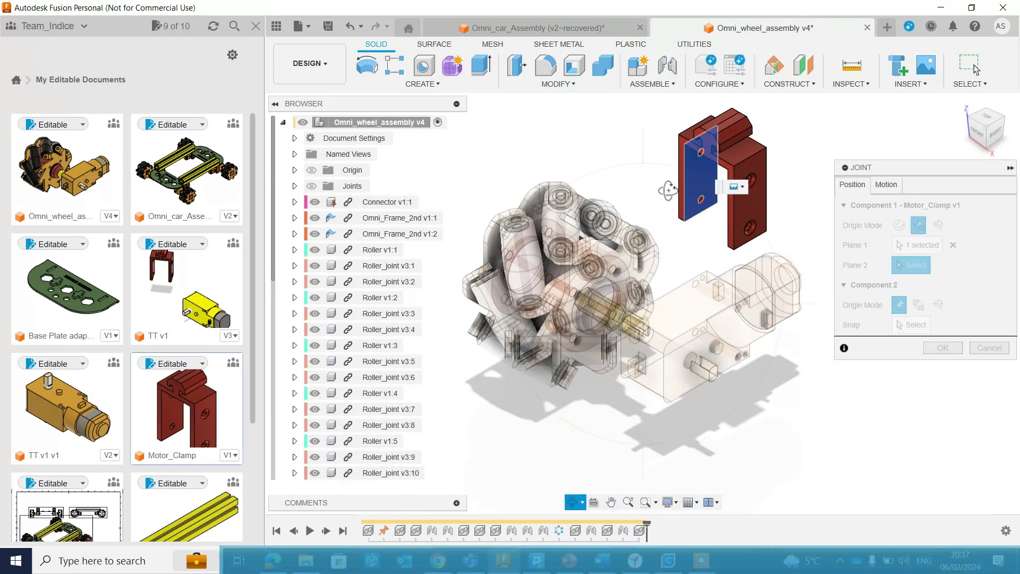
{"action": "left_click_drag", "start_coordinate": [668, 192], "coordinate": [754, 168]}
{"action": "key", "text": "Escape"}
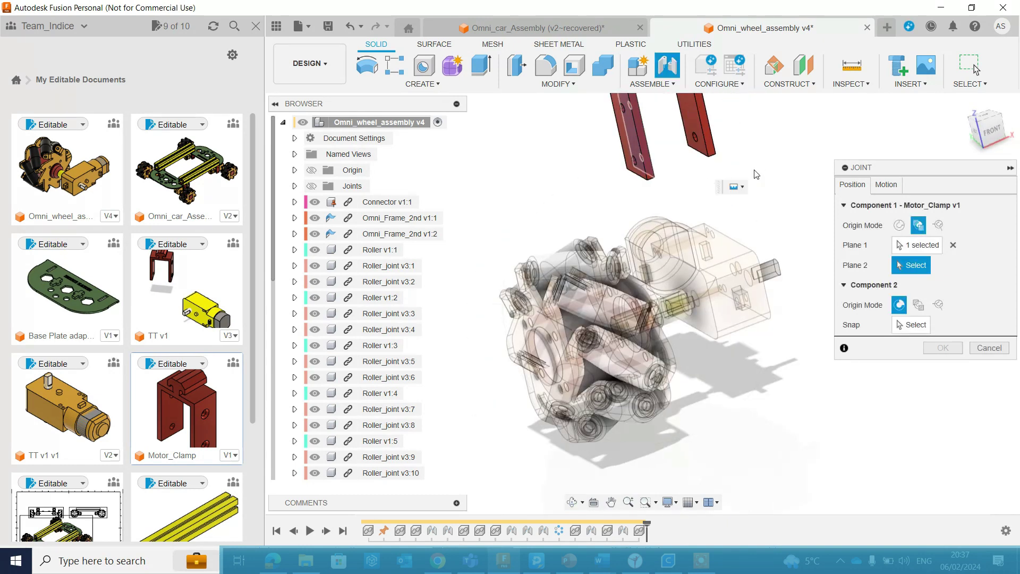
{"action": "left_click", "coordinate": [695, 110]}
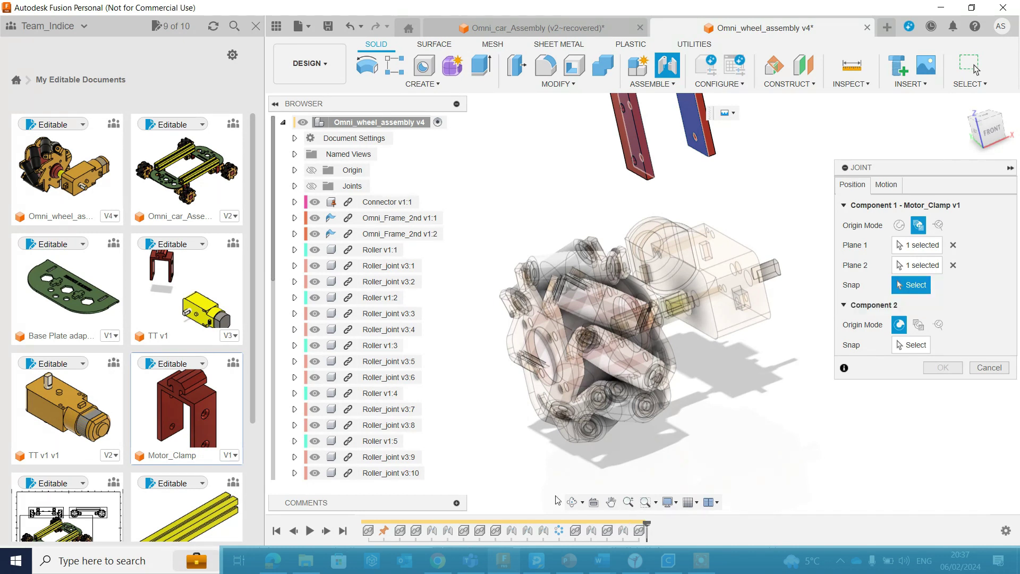
Step: Set the clamp's joint origin snap point at the centre of the upper hole on the inner leg face
{"action": "left_click", "coordinate": [572, 502]}
{"action": "left_click_drag", "start_coordinate": [665, 155], "coordinate": [600, 242]}
{"action": "left_click_drag", "start_coordinate": [711, 141], "coordinate": [622, 132]}
{"action": "key", "text": "Escape"}
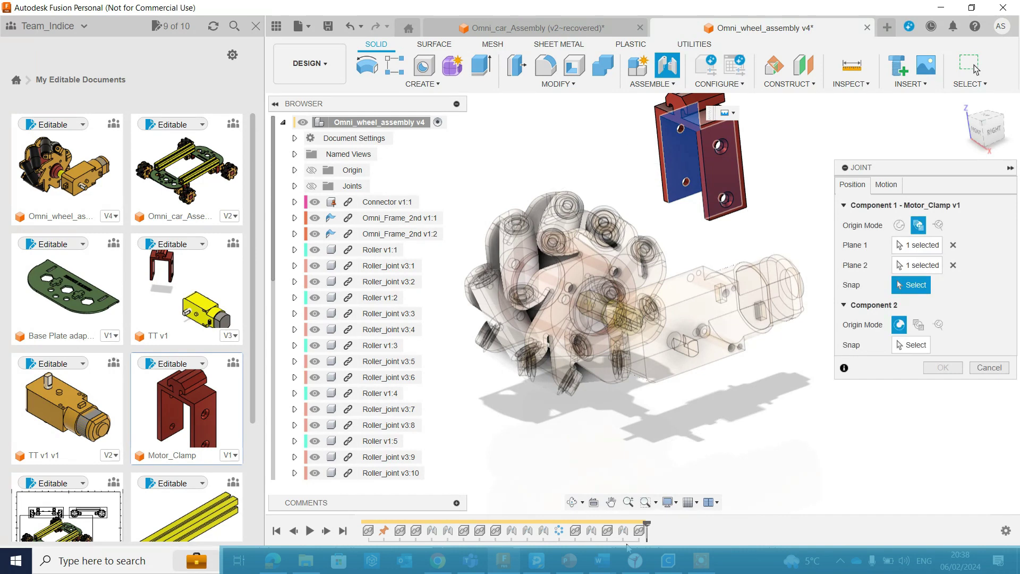
{"action": "left_click", "coordinate": [647, 501]}
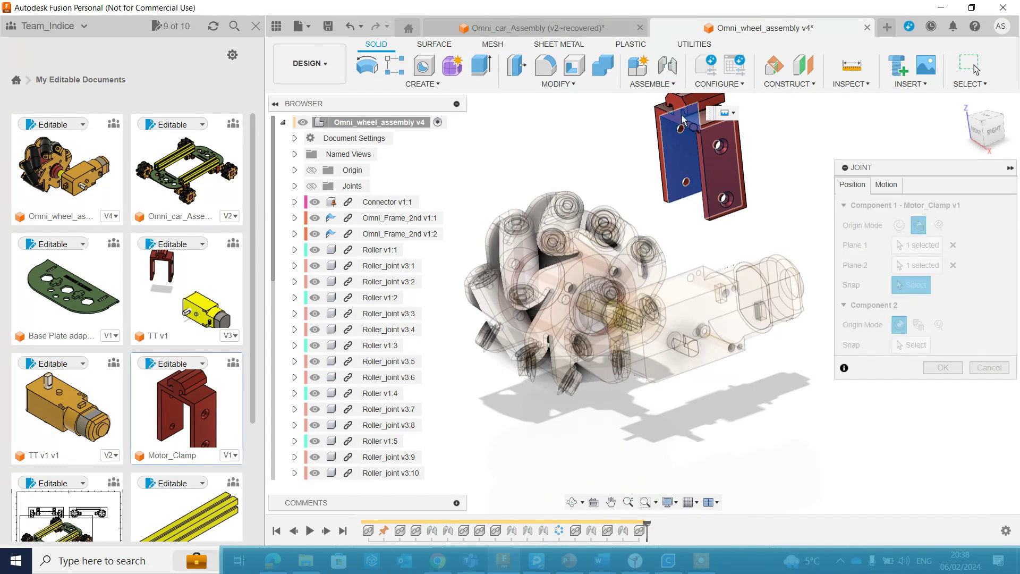
{"action": "left_click_drag", "start_coordinate": [684, 121], "coordinate": [780, 181]}
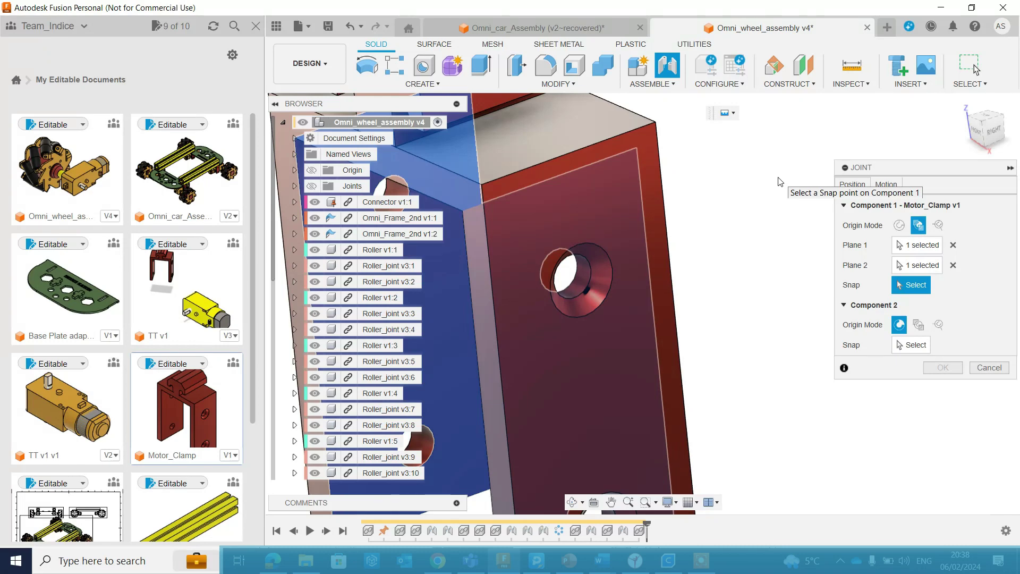
{"action": "left_click", "coordinate": [572, 502]}
{"action": "left_click_drag", "start_coordinate": [582, 280], "coordinate": [638, 282]}
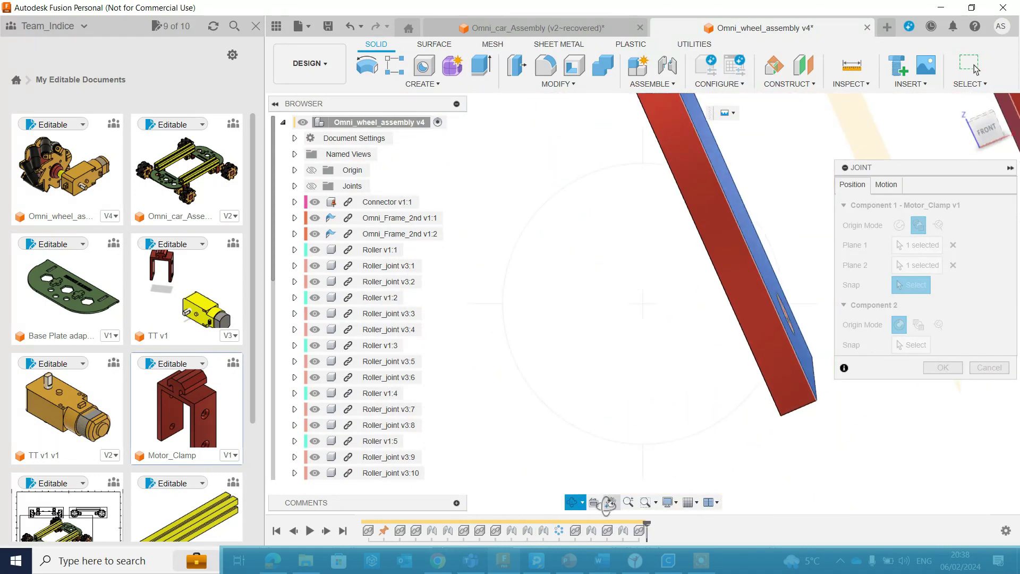
{"action": "left_click", "coordinate": [611, 502]}
{"action": "left_click_drag", "start_coordinate": [735, 208], "coordinate": [562, 471]}
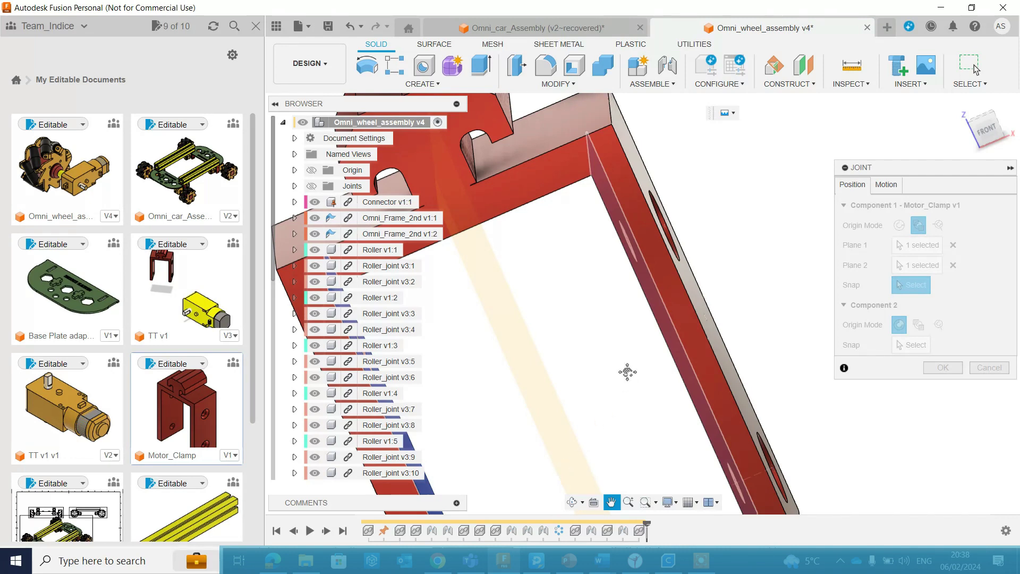
{"action": "left_click", "coordinate": [572, 502]}
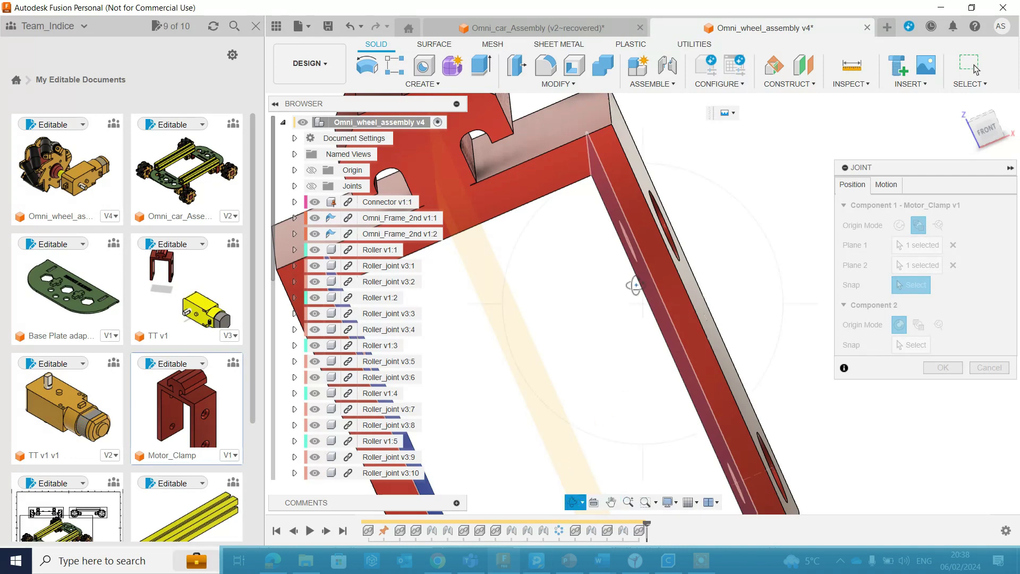
{"action": "left_click_drag", "start_coordinate": [635, 285], "coordinate": [659, 263]}
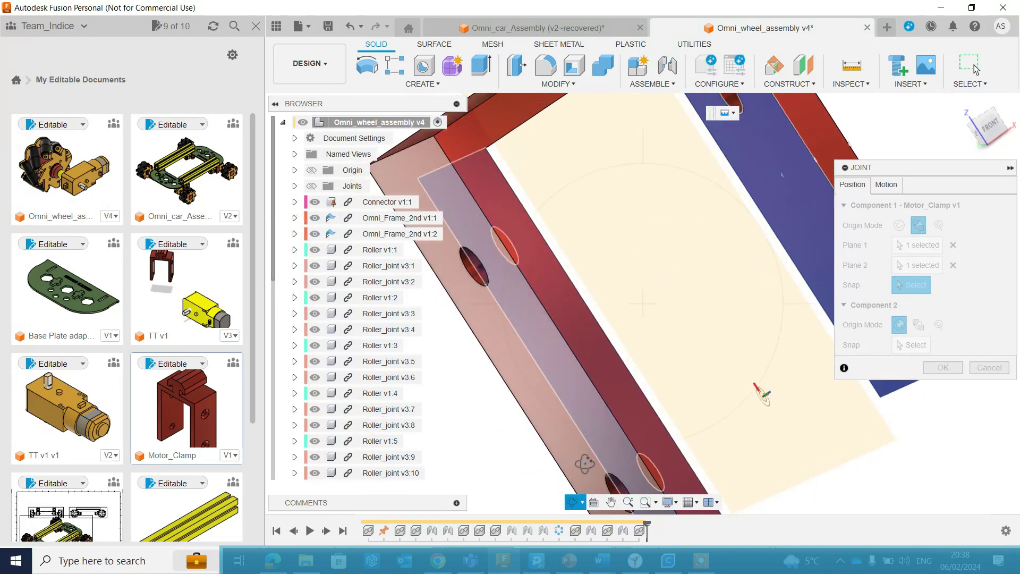
{"action": "left_click", "coordinate": [612, 502]}
{"action": "left_click_drag", "start_coordinate": [722, 197], "coordinate": [647, 318]}
{"action": "key", "text": "Escape"}
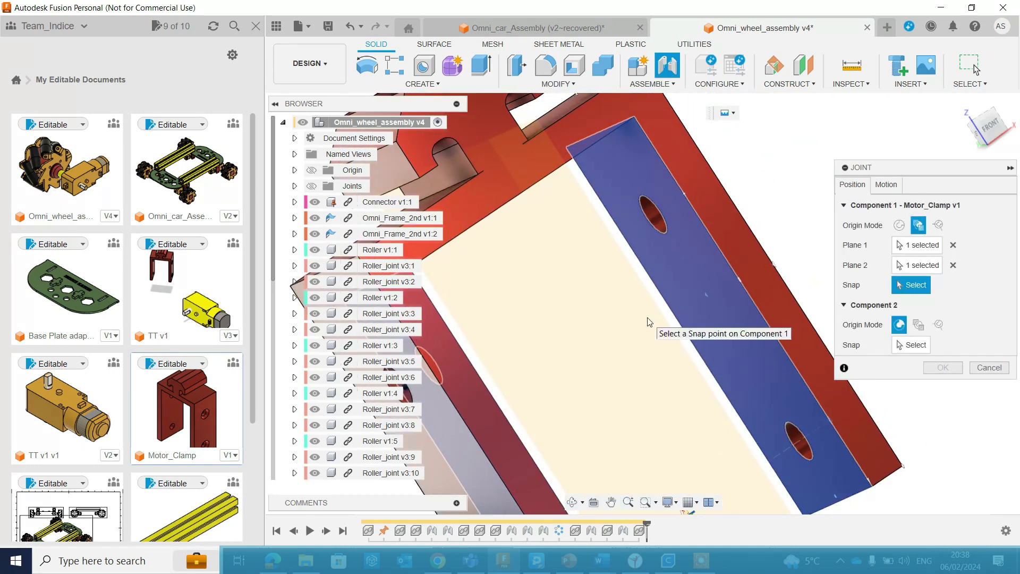
{"action": "left_click", "coordinate": [651, 221]}
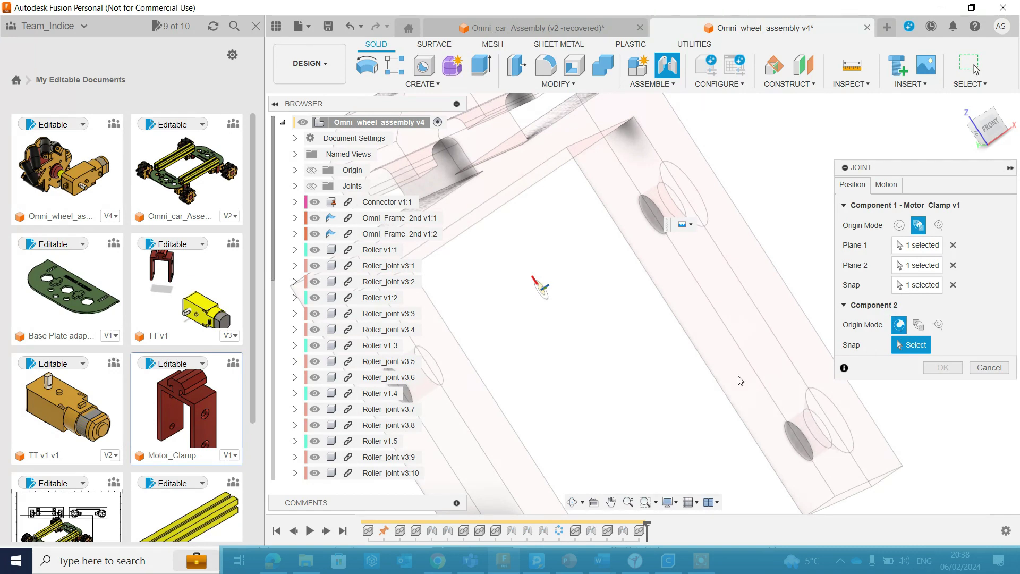
Step: Set the second component's origin to Between Two Faces, using the two opposite side faces of the TT motor's gearbox
{"action": "left_click", "coordinate": [628, 502]}
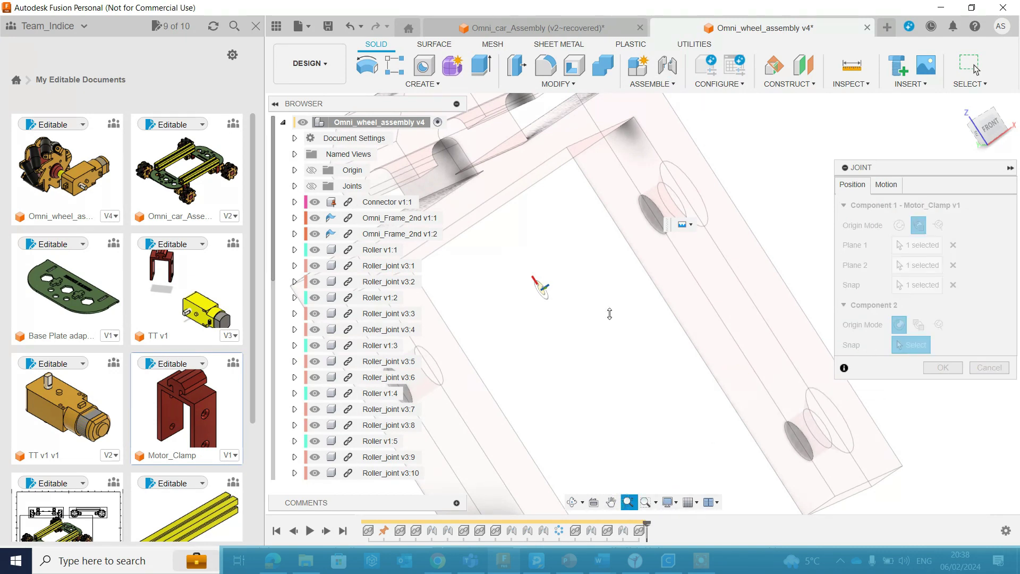
{"action": "left_click_drag", "start_coordinate": [611, 313], "coordinate": [636, 179]}
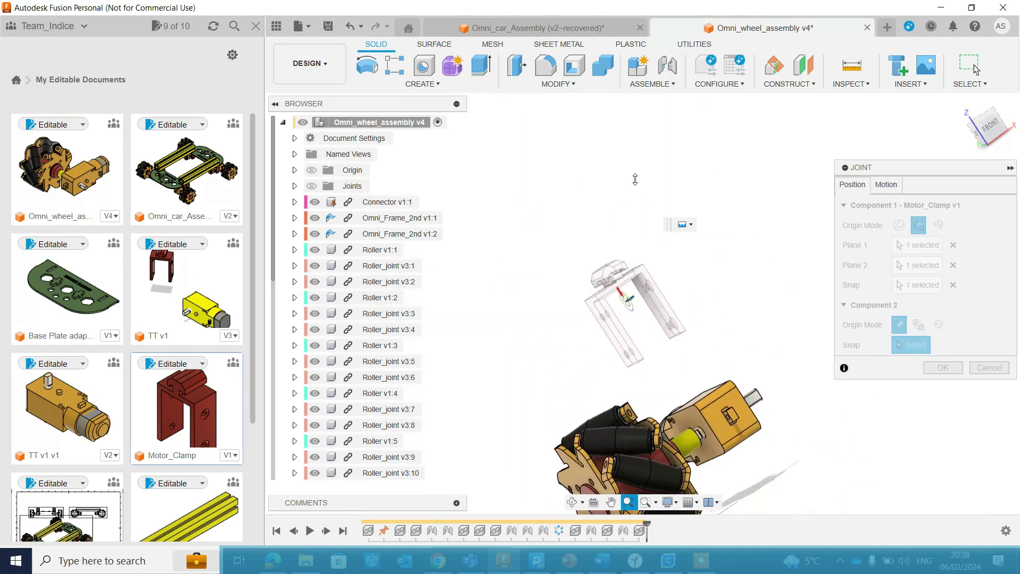
{"action": "left_click", "coordinate": [572, 502]}
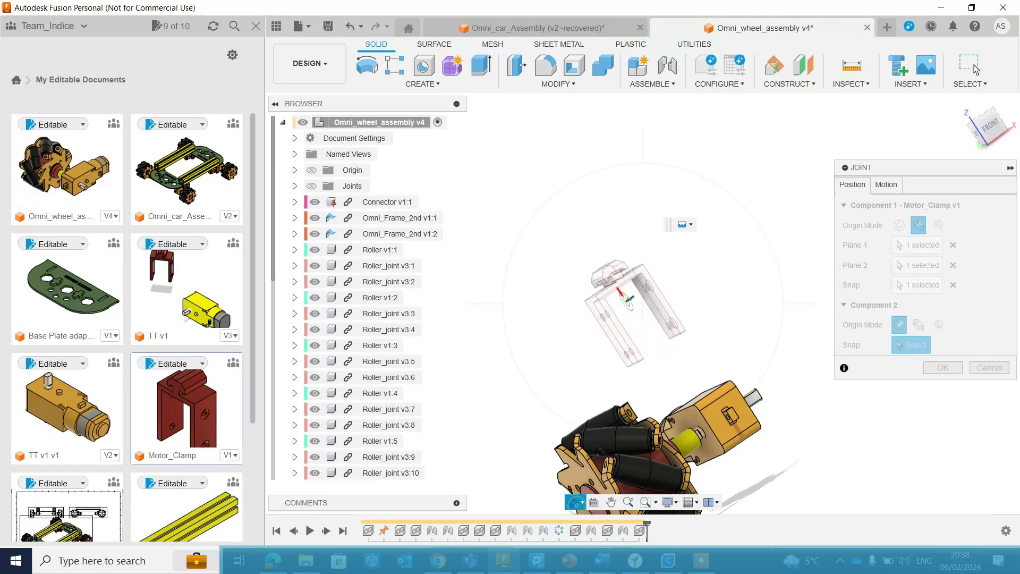
{"action": "left_click_drag", "start_coordinate": [703, 335], "coordinate": [621, 362]}
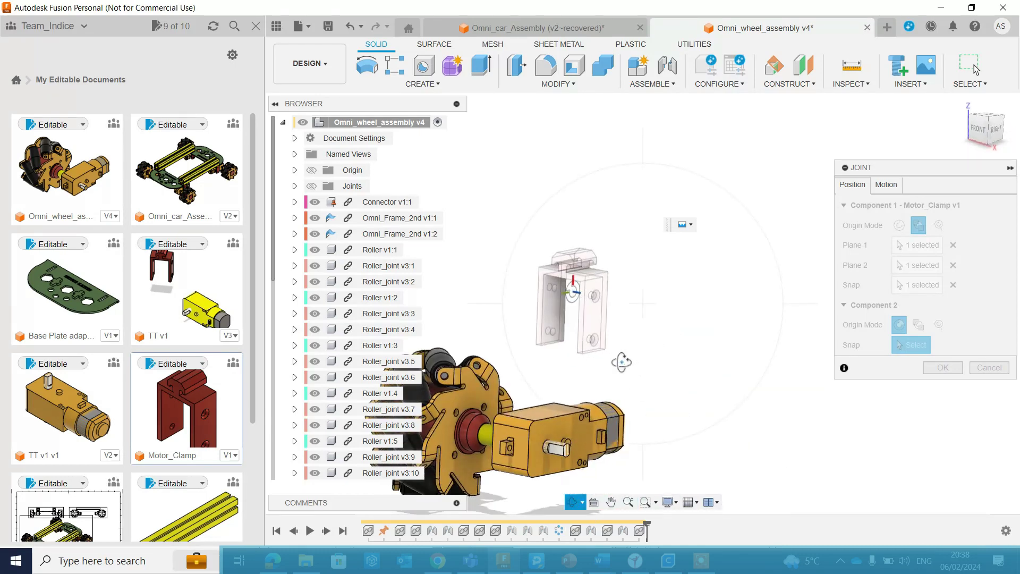
{"action": "key", "text": "Escape"}
{"action": "left_click", "coordinate": [918, 324]}
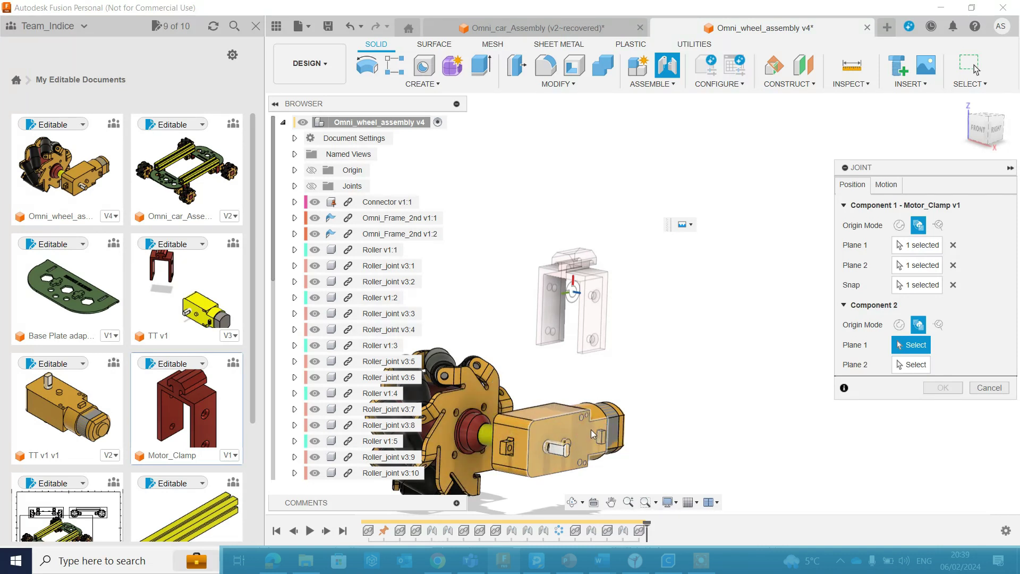
{"action": "left_click", "coordinate": [563, 428]}
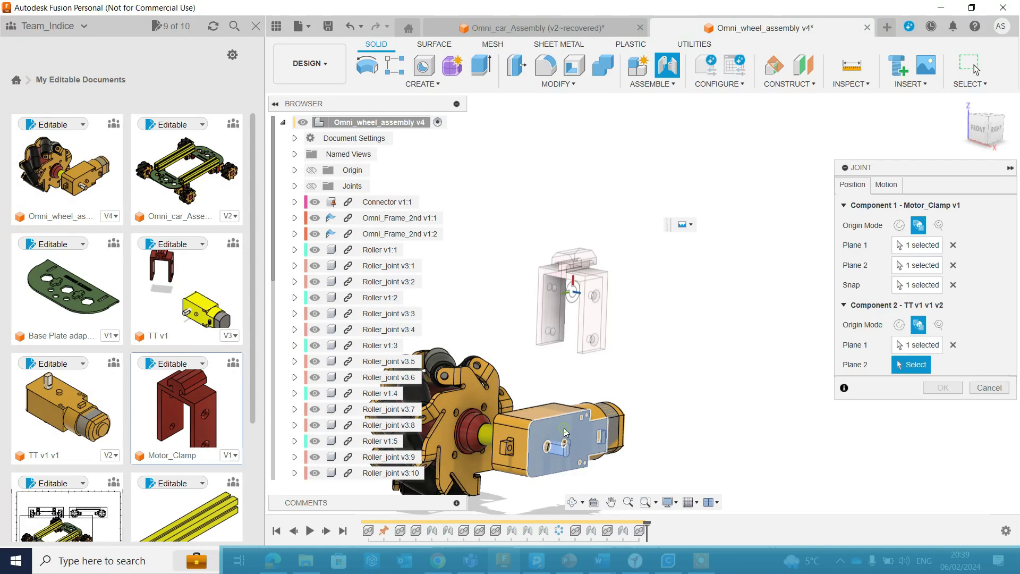
{"action": "left_click", "coordinate": [496, 418]}
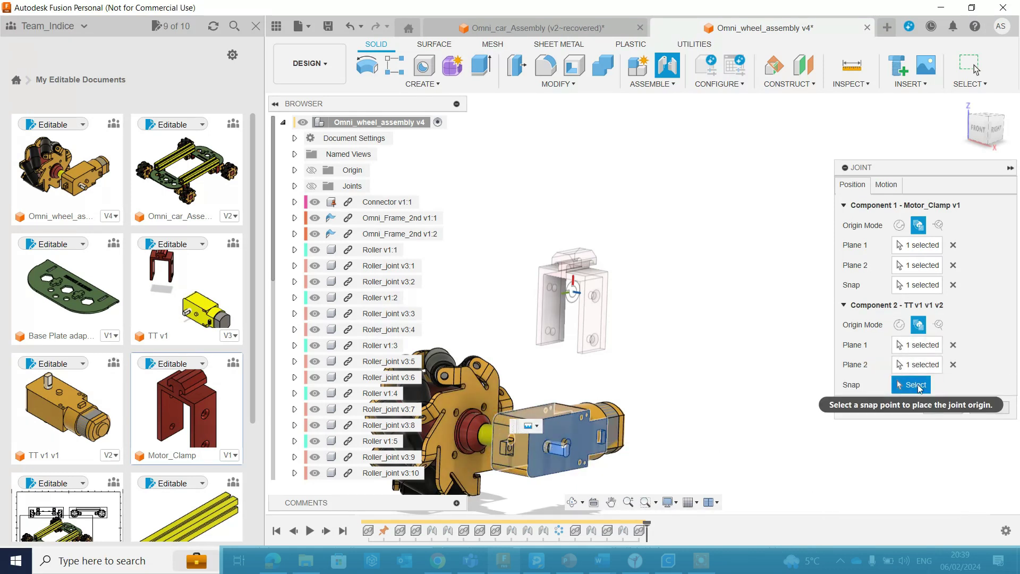
Step: Snap the second origin to the upper mounting hole on the motor's side face and complete the joint at a 90° alignment angle
{"action": "left_click", "coordinate": [645, 505]}
{"action": "left_click_drag", "start_coordinate": [619, 464], "coordinate": [544, 392]}
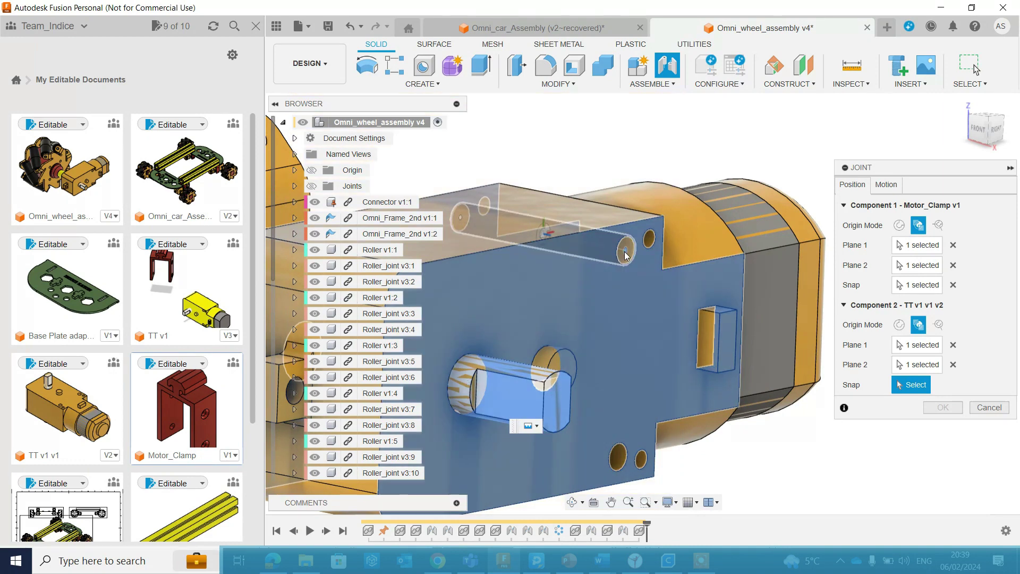
{"action": "left_click", "coordinate": [625, 254]}
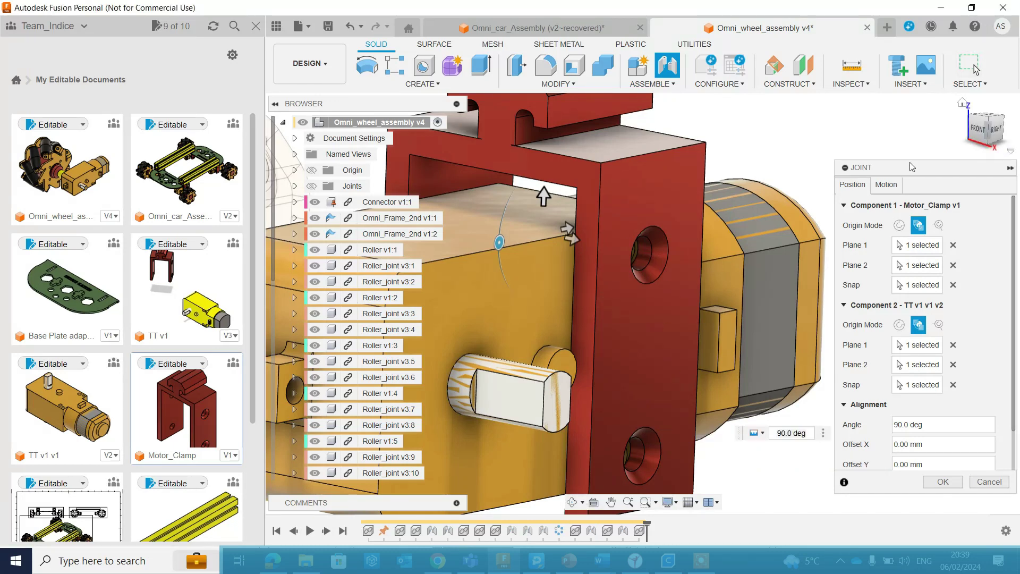
{"action": "left_click", "coordinate": [943, 481]}
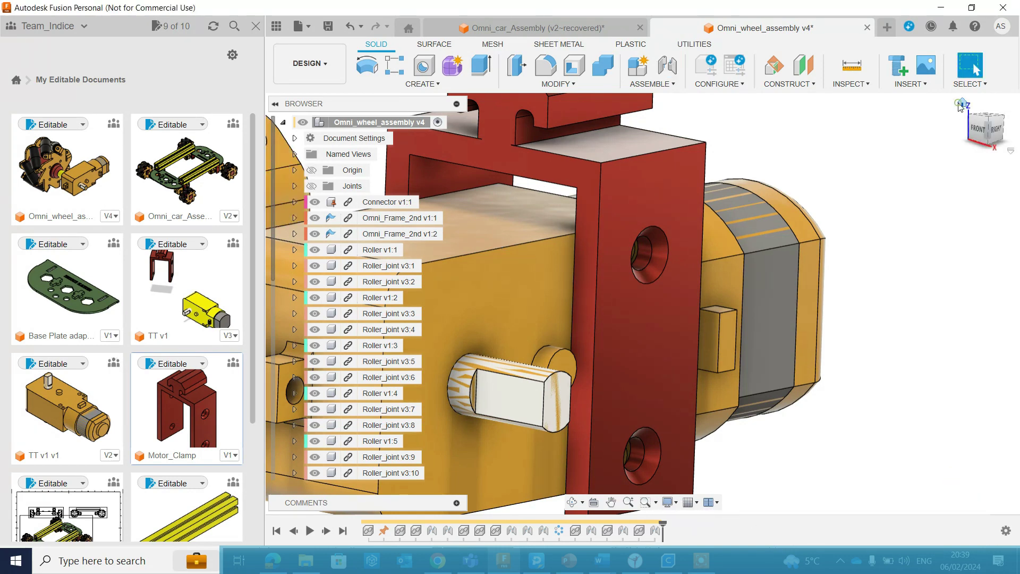
Step: Insert the extrusion bar into the assembly and place it behind the motor clamp, finishing with a 10 mm move along Z
{"action": "left_click", "coordinate": [961, 104]}
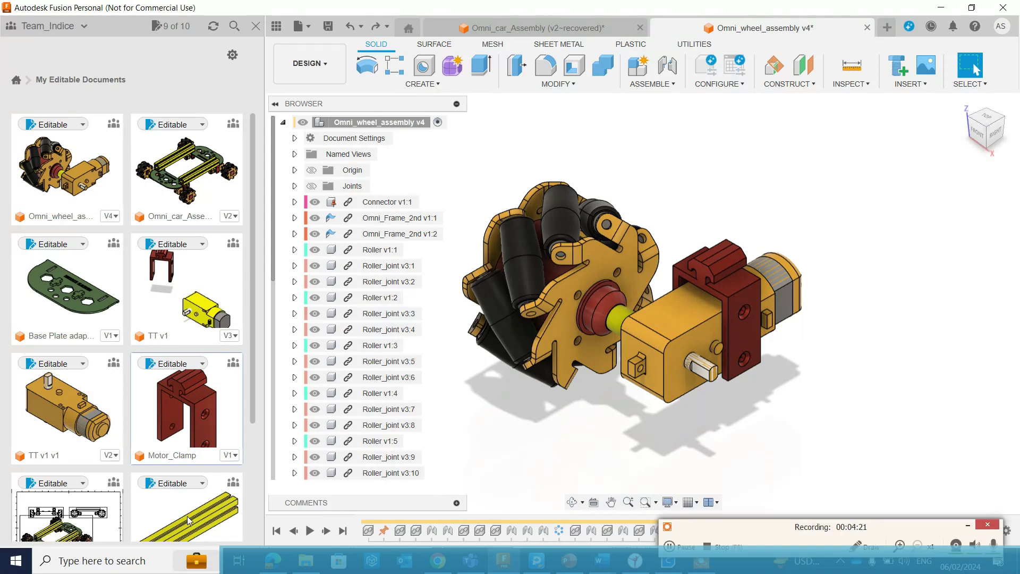
{"action": "left_click_drag", "start_coordinate": [185, 517], "coordinate": [812, 202]}
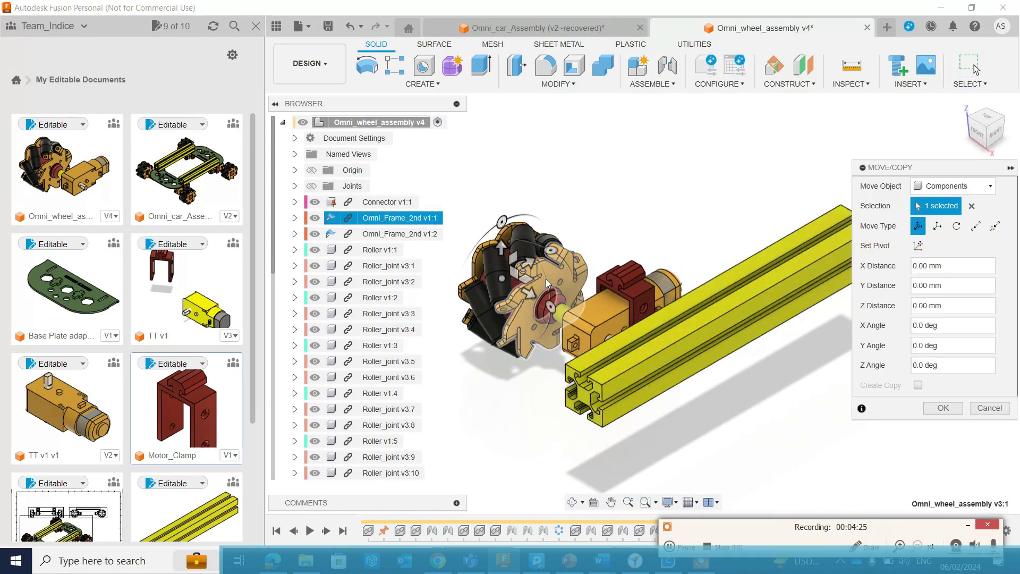
{"action": "left_click_drag", "start_coordinate": [527, 263], "coordinate": [626, 120]}
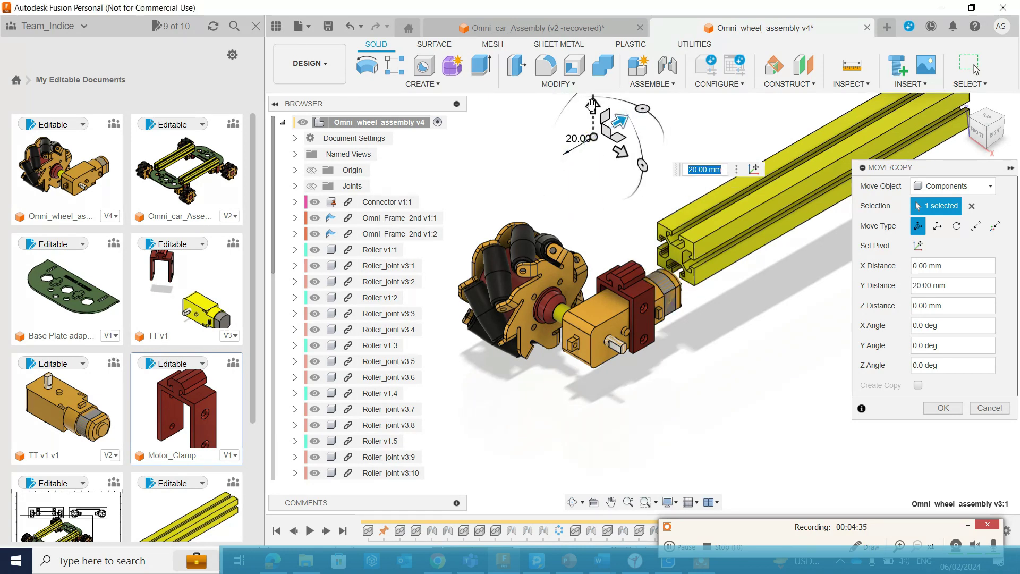
{"action": "left_click", "coordinate": [593, 108]}
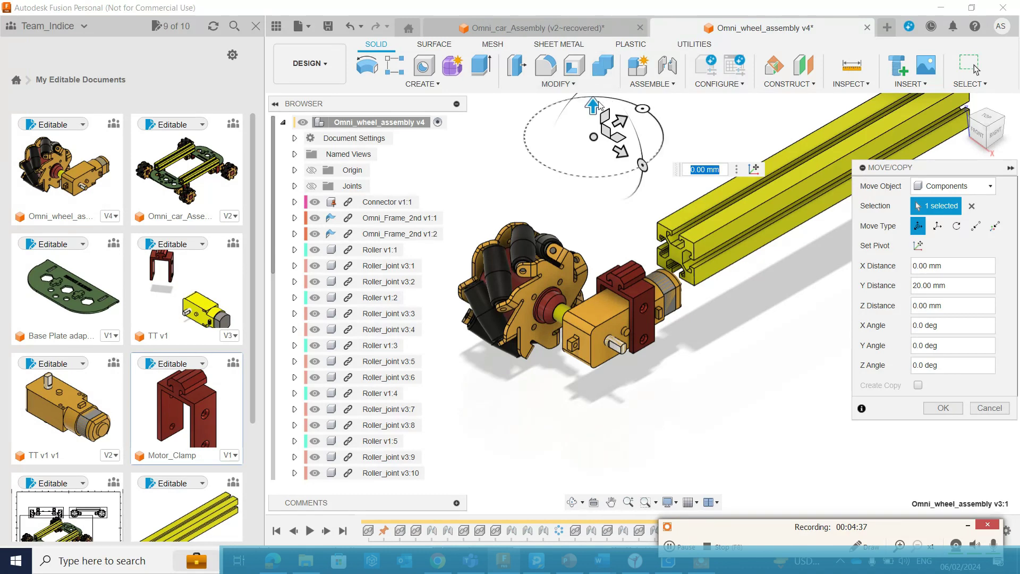
{"action": "mouse_move", "coordinate": [592, 108]}
{"action": "left_mouse_down"}
{"action": "mouse_move", "coordinate": [593, 147]}
{"action": "mouse_move", "coordinate": [593, 120]}
{"action": "left_mouse_up"}
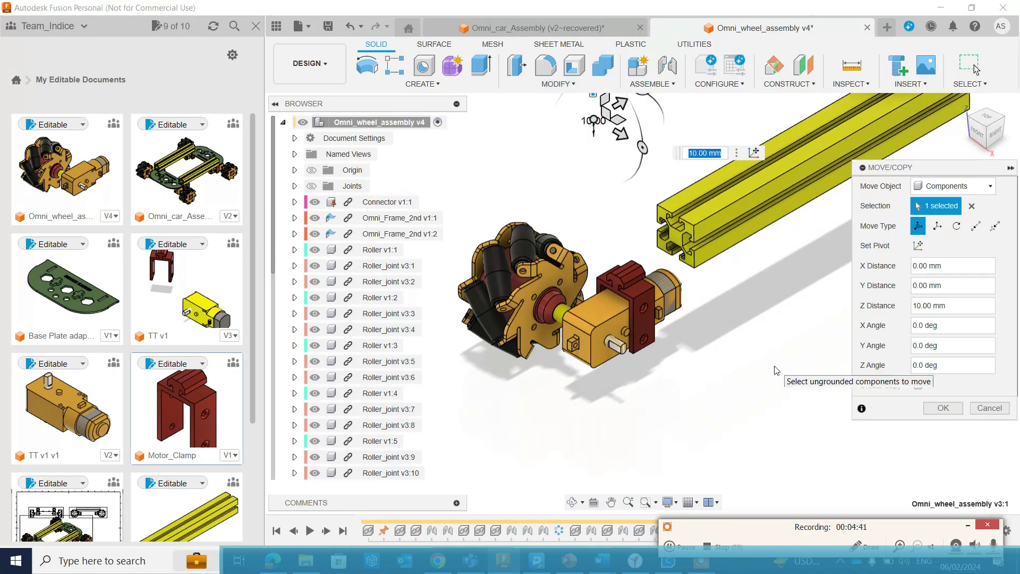
{"action": "key", "text": "Return"}
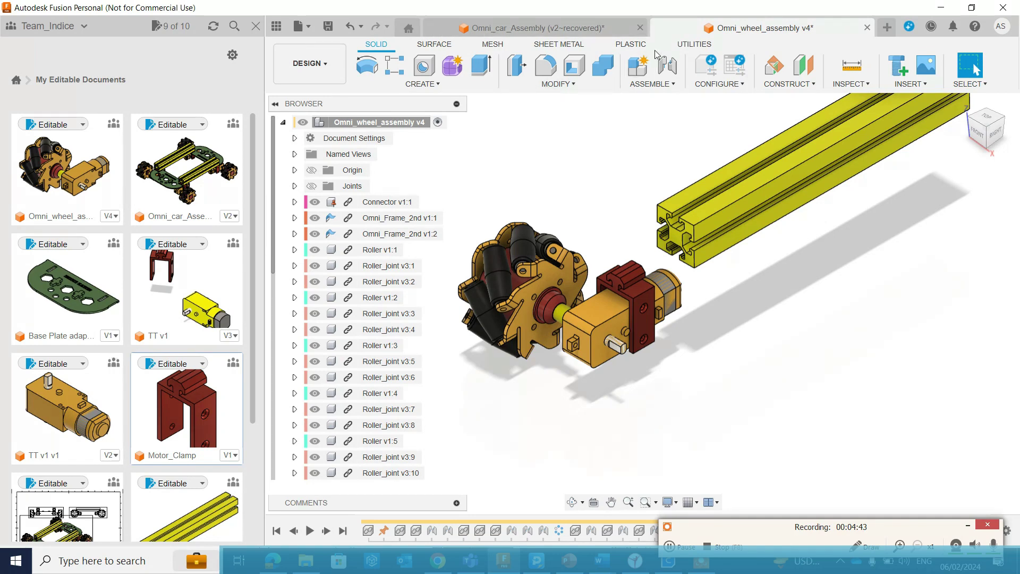
{"action": "left_click", "coordinate": [666, 65]}
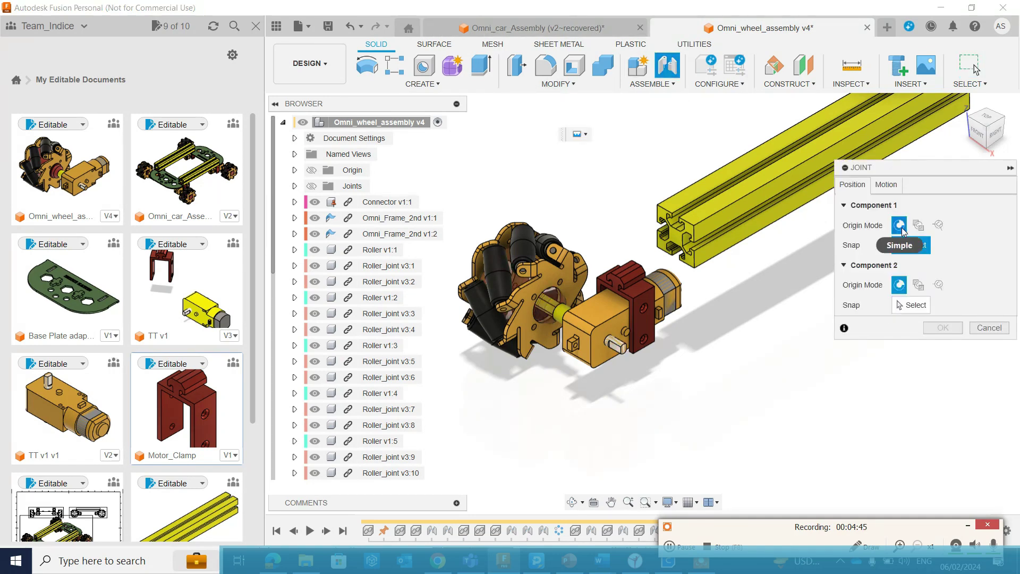
{"action": "left_click", "coordinate": [899, 225]}
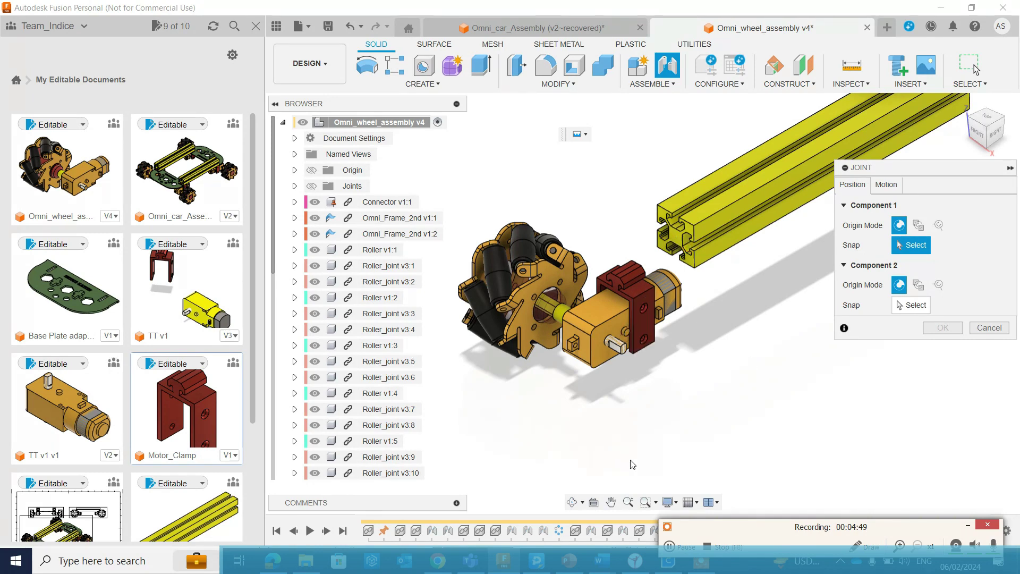
{"action": "left_click", "coordinate": [645, 502]}
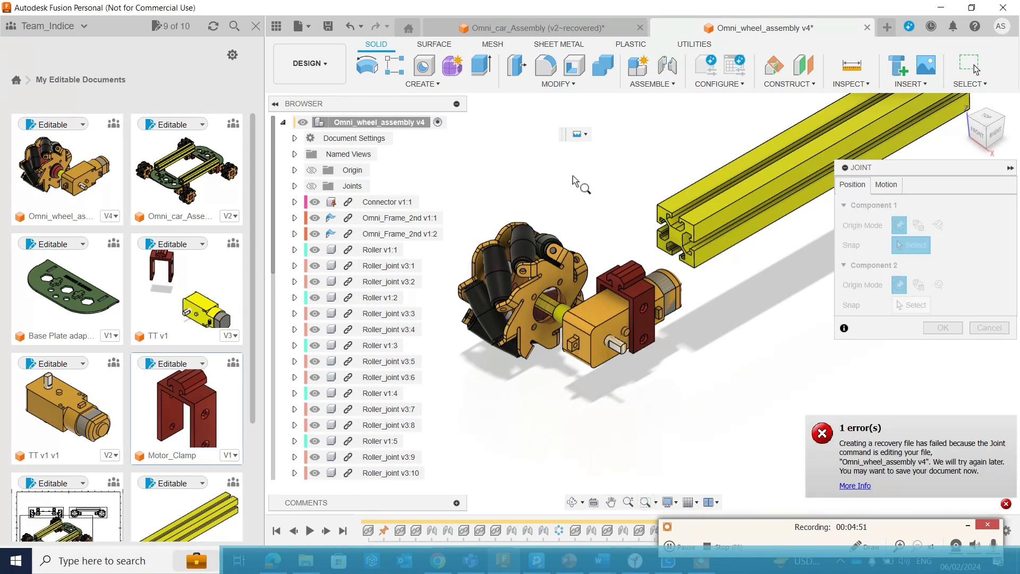
{"action": "left_click_drag", "start_coordinate": [584, 187], "coordinate": [713, 300]}
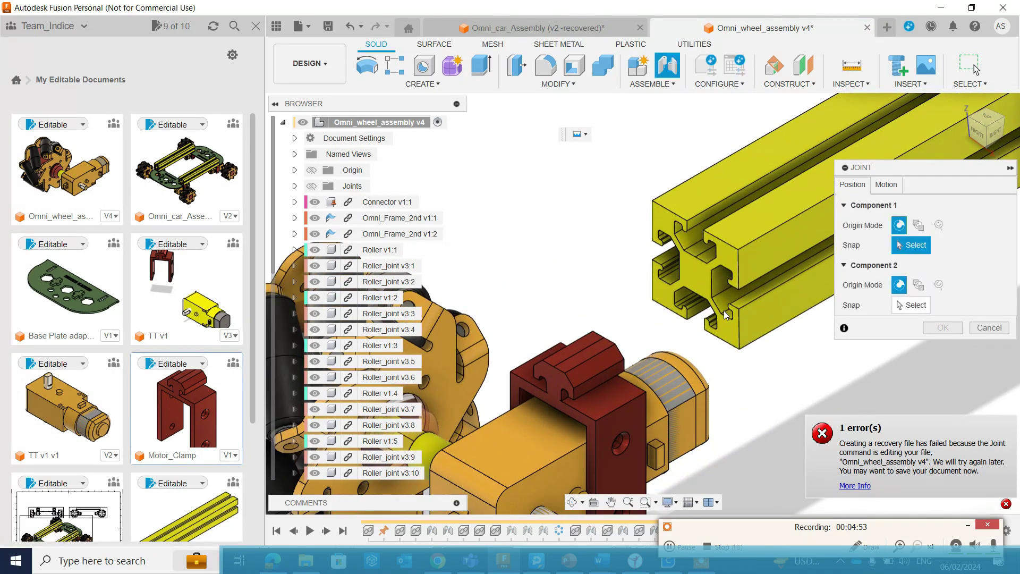
{"action": "key", "text": "Escape"}
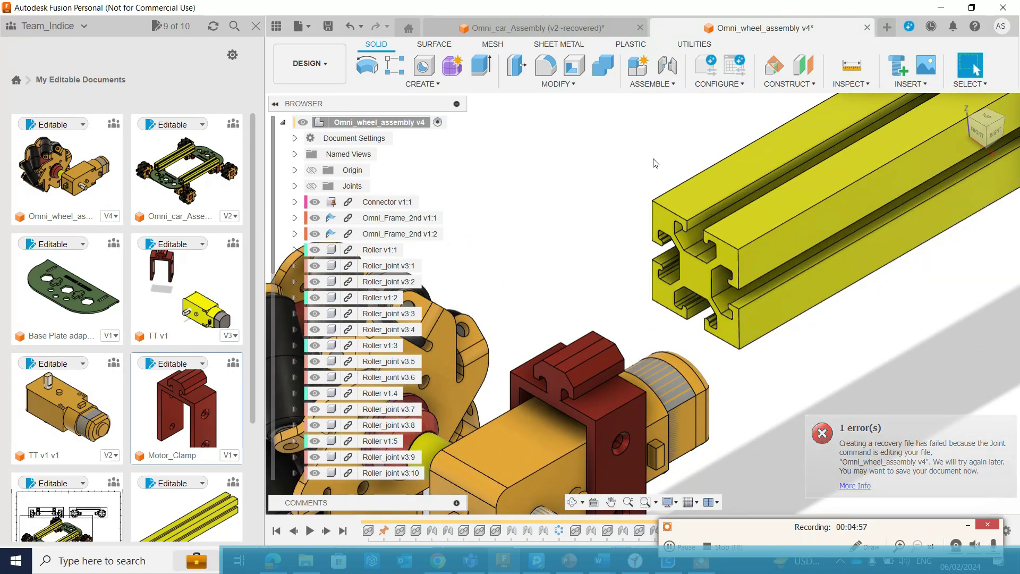
Step: Joint the lower slot at the extrusion bar's end face to the motor clamp's top rail, with 0° angle and zero offsets
{"action": "left_click", "coordinate": [670, 66]}
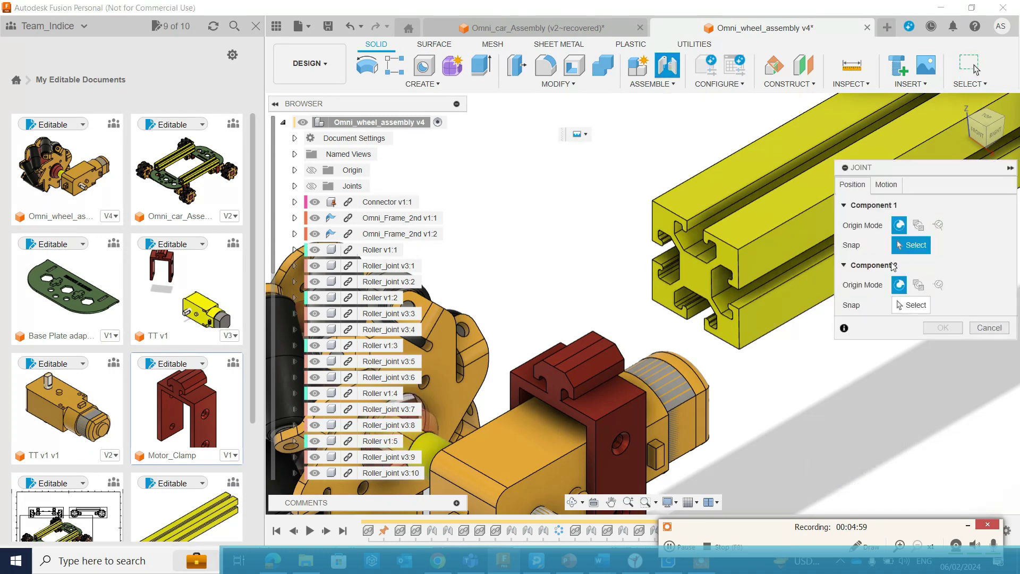
{"action": "left_click", "coordinate": [701, 296]}
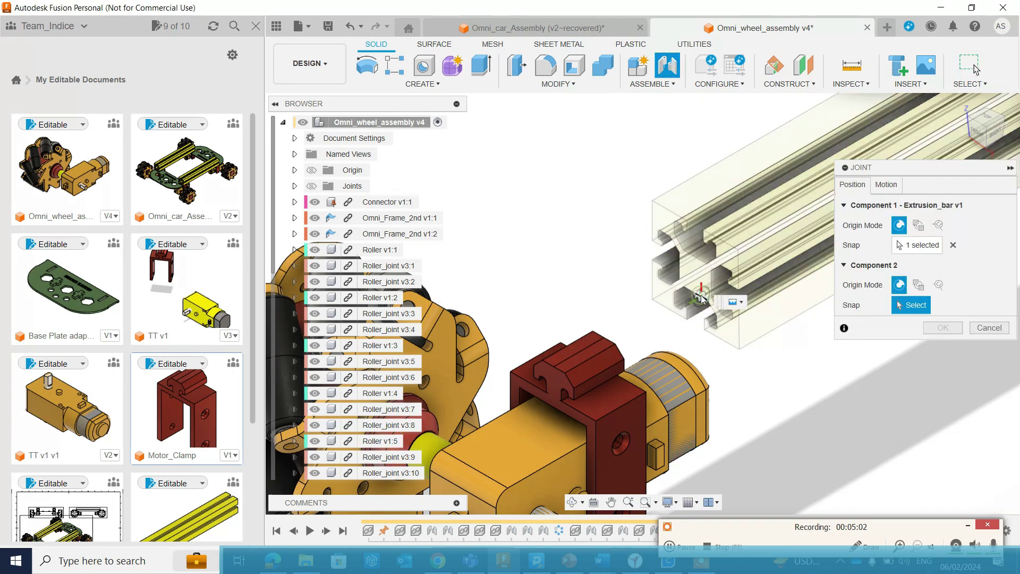
{"action": "left_click", "coordinate": [559, 369]}
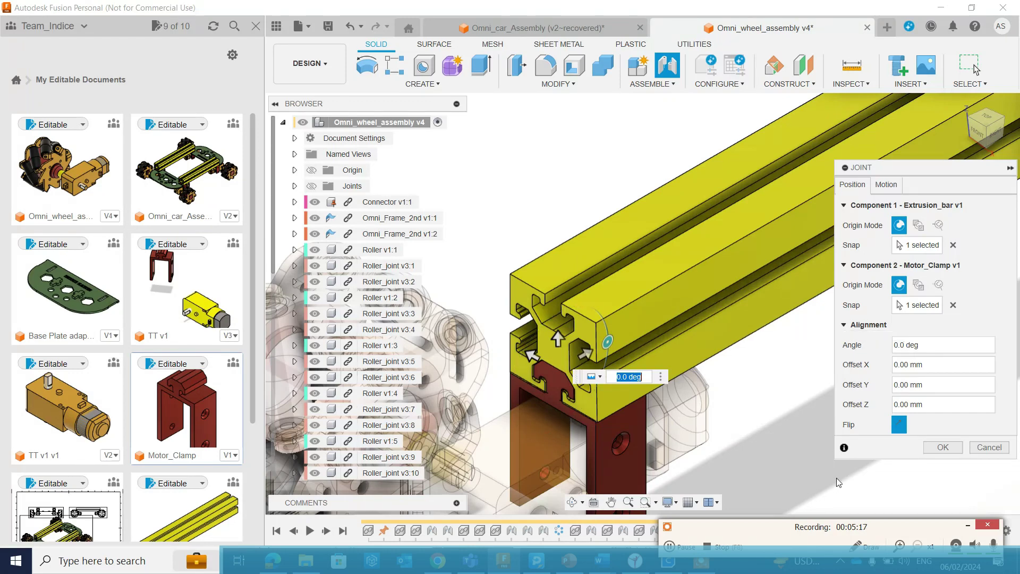
{"action": "left_click", "coordinate": [944, 448]}
{"action": "mouse_move", "coordinate": [584, 348]}
{"action": "left_mouse_down"}
{"action": "mouse_move", "coordinate": [545, 374]}
{"action": "mouse_move", "coordinate": [602, 332]}
{"action": "mouse_move", "coordinate": [585, 343]}
{"action": "left_mouse_up"}
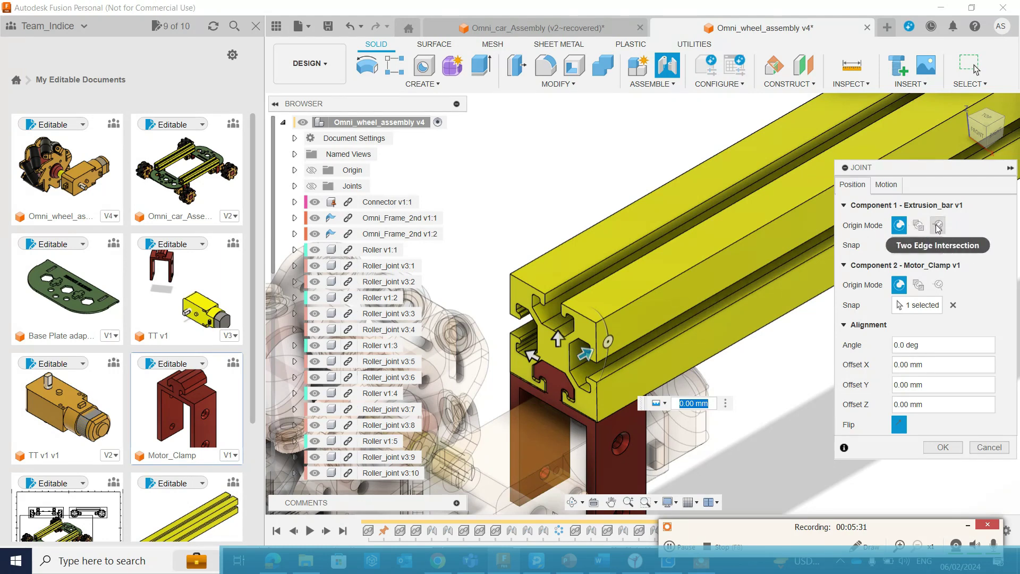
{"action": "left_click", "coordinate": [936, 449]}
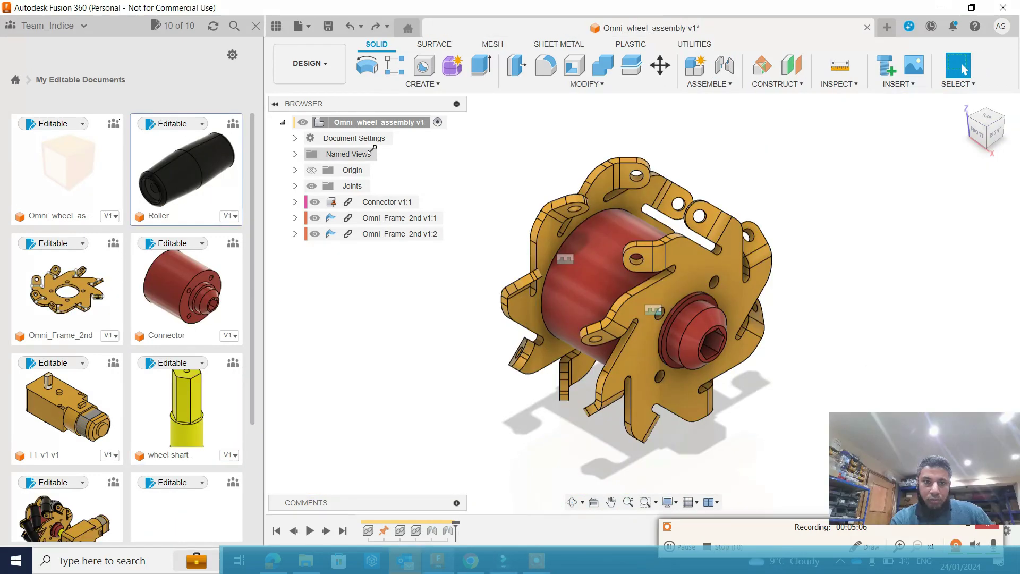
Step: Insert the Roller into the wheel assembly and move it -60 mm along Y, clear of the frames
{"action": "left_click_drag", "start_coordinate": [194, 162], "coordinate": [424, 391]}
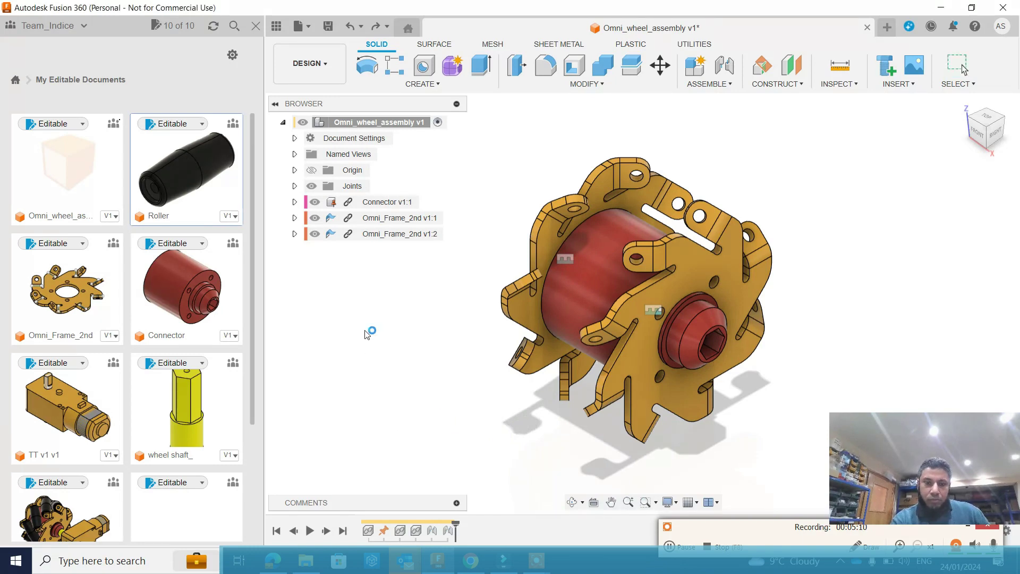
{"action": "left_click_drag", "start_coordinate": [619, 254], "coordinate": [529, 408]}
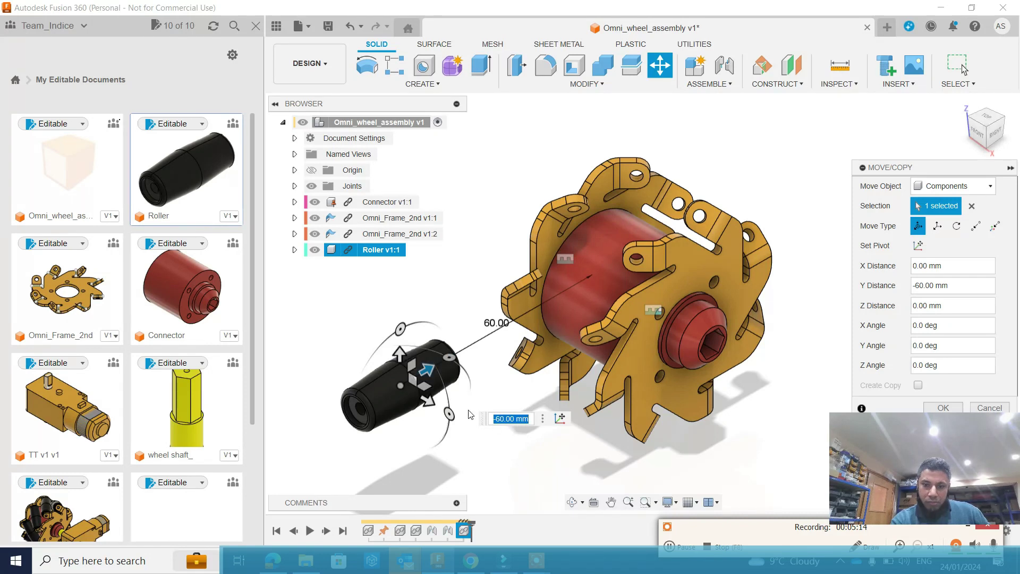
{"action": "key", "text": "Return"}
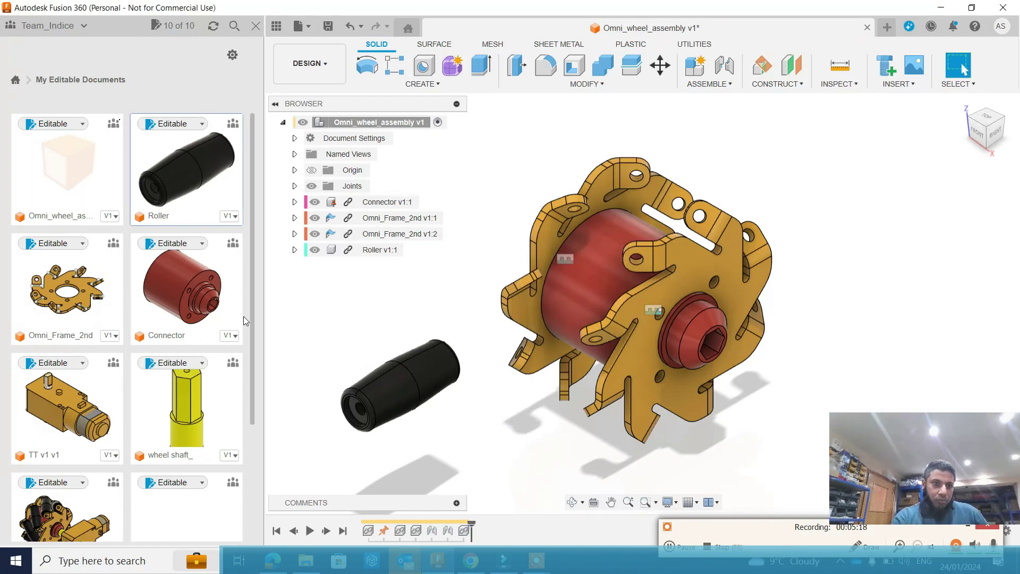
Step: Insert the Roller_joint component and move it away from the wheel frames, in front of the roller
{"action": "left_click_drag", "start_coordinate": [254, 341], "coordinate": [257, 472]}
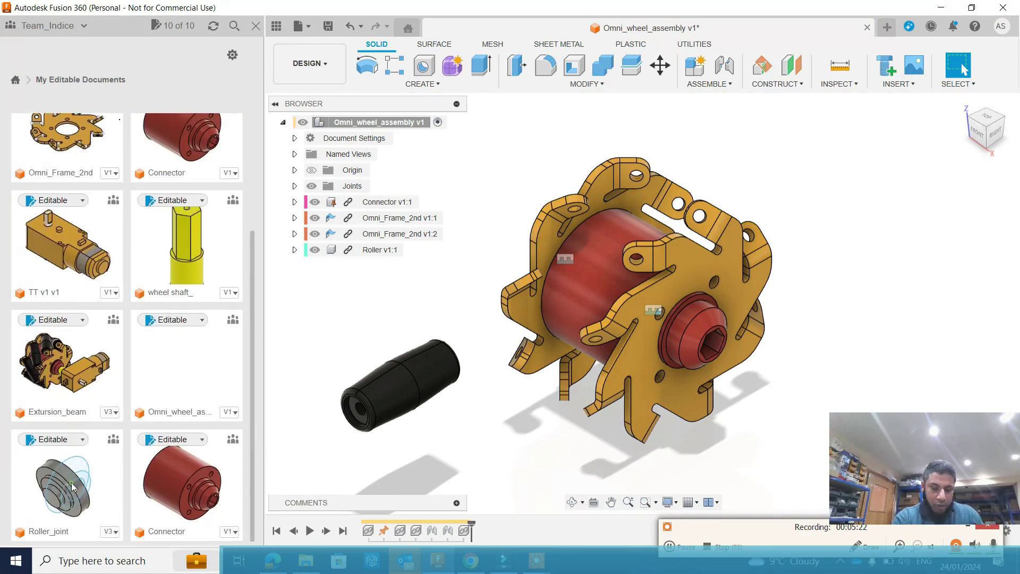
{"action": "left_click_drag", "start_coordinate": [73, 487], "coordinate": [307, 296]}
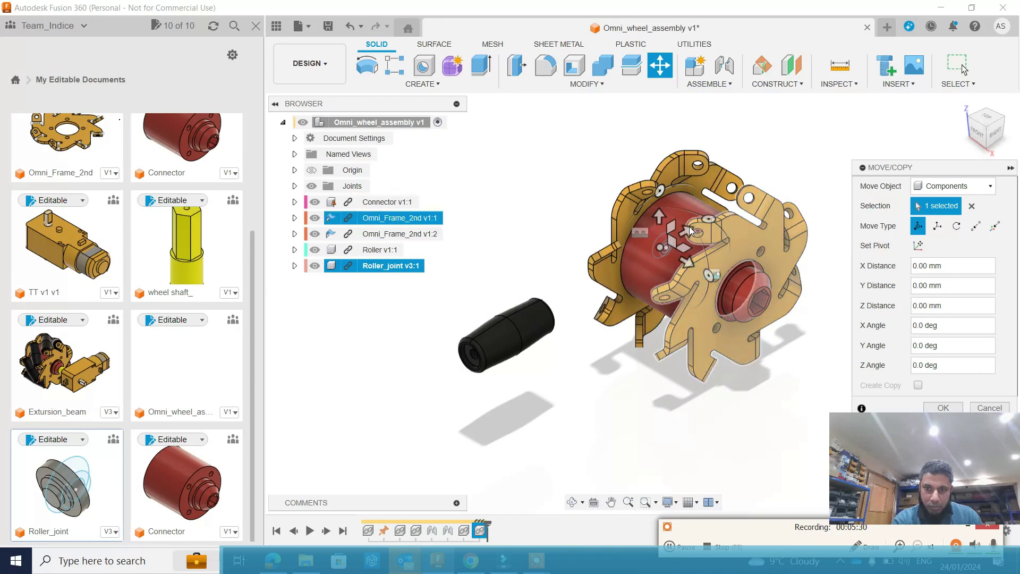
{"action": "left_click_drag", "start_coordinate": [689, 226], "coordinate": [415, 470]}
{"action": "key", "text": "Return"}
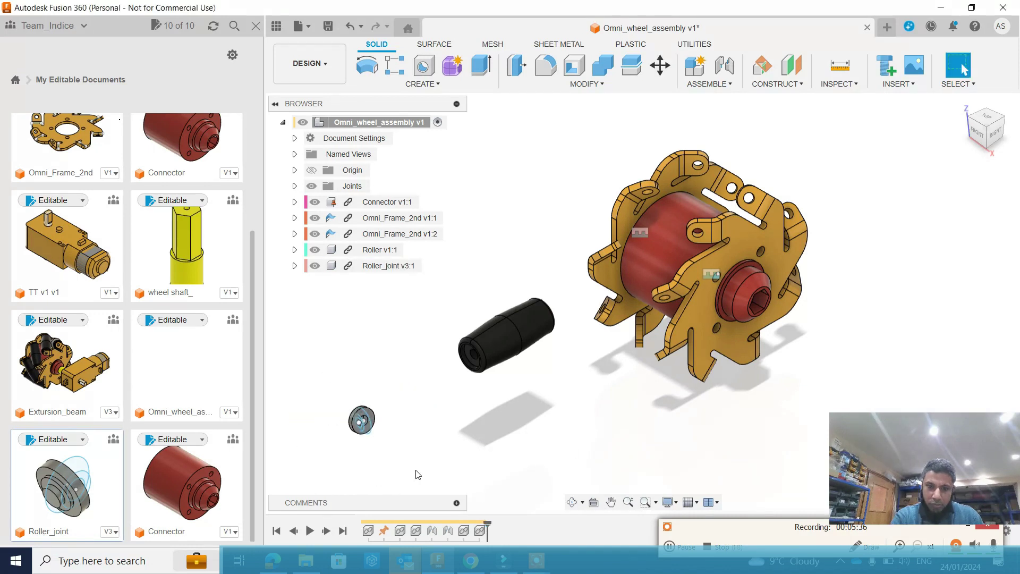
Step: Hide the sketches of the Roller_joint component
{"action": "left_click", "coordinate": [295, 265]}
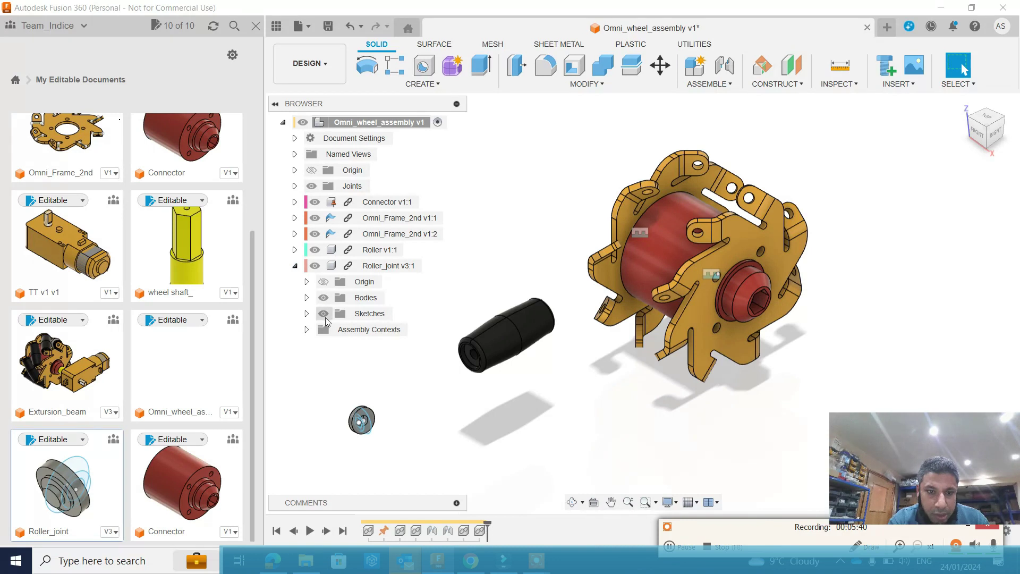
{"action": "left_click", "coordinate": [323, 314]}
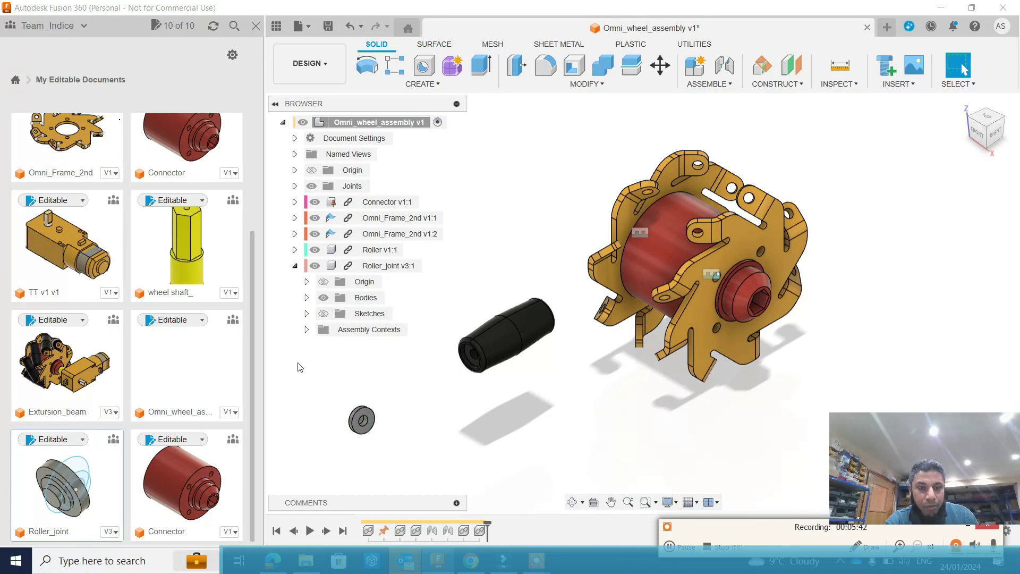
{"action": "left_click", "coordinate": [294, 268]}
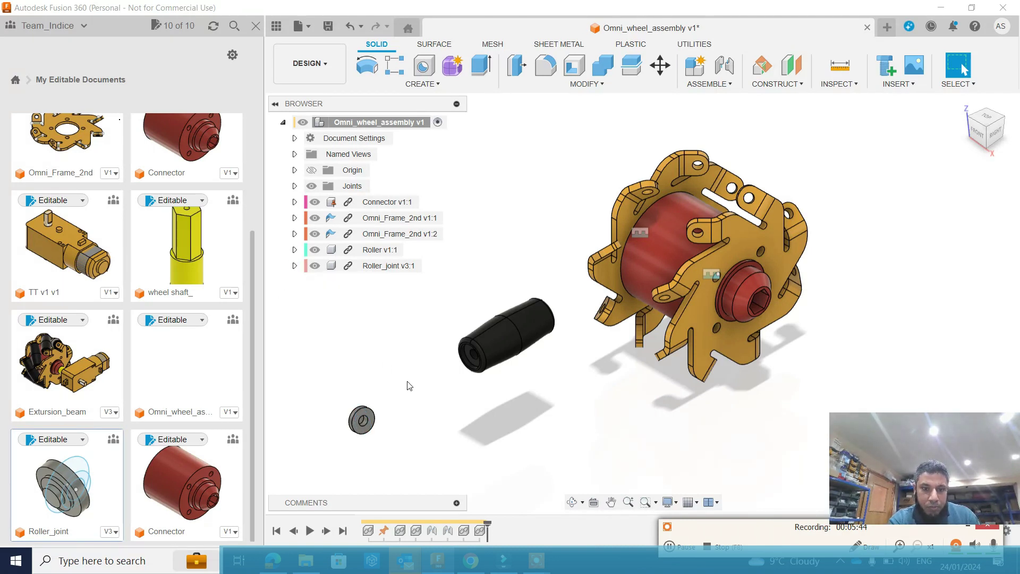
Step: Paste a copy of Roller_joint, move it -70 mm along X to the roller's far end, and rotate it to face that end
{"action": "left_click", "coordinate": [379, 272]}
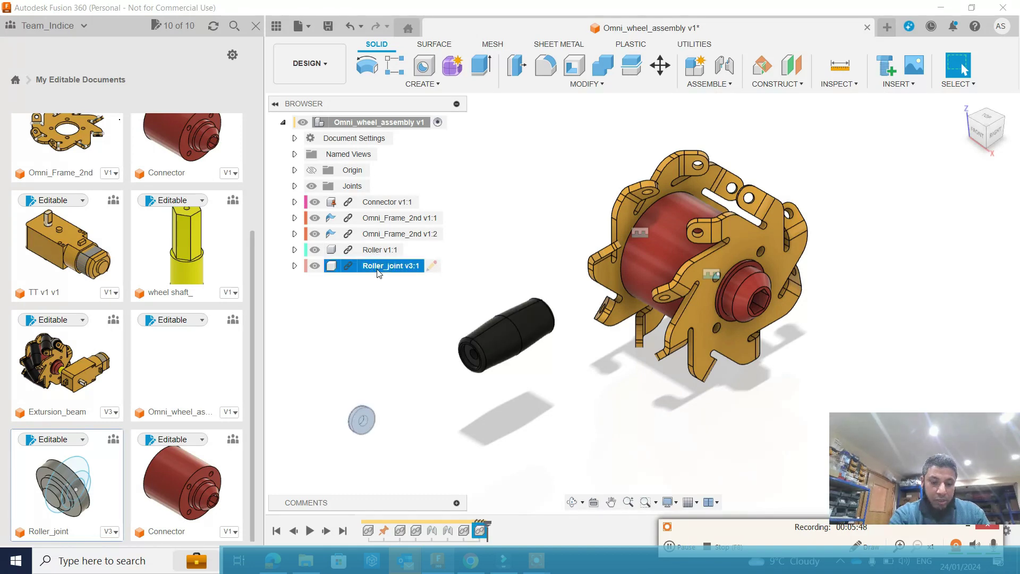
{"action": "right_click", "coordinate": [379, 271]}
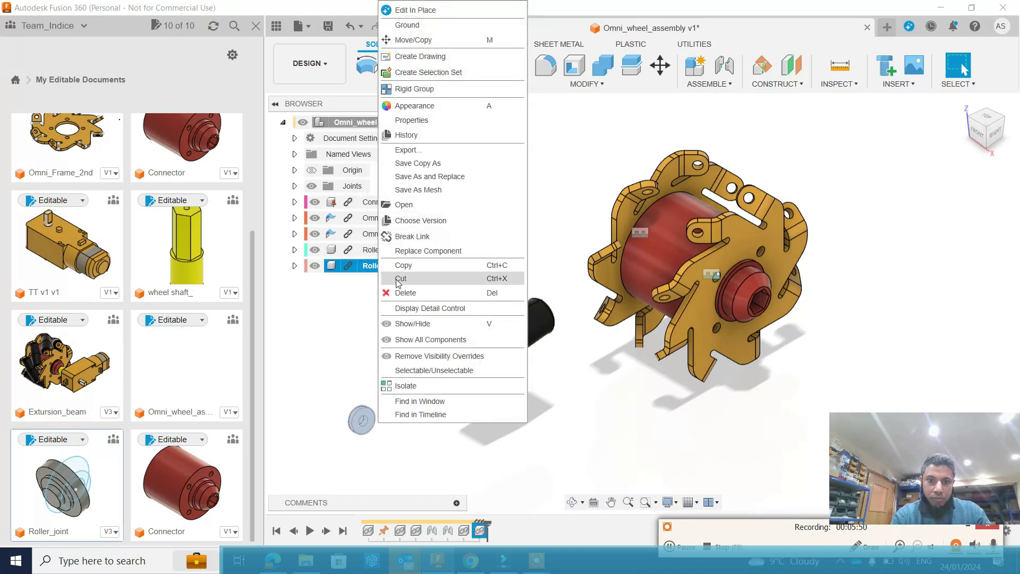
{"action": "left_click", "coordinate": [405, 267]}
{"action": "left_click", "coordinate": [335, 337]}
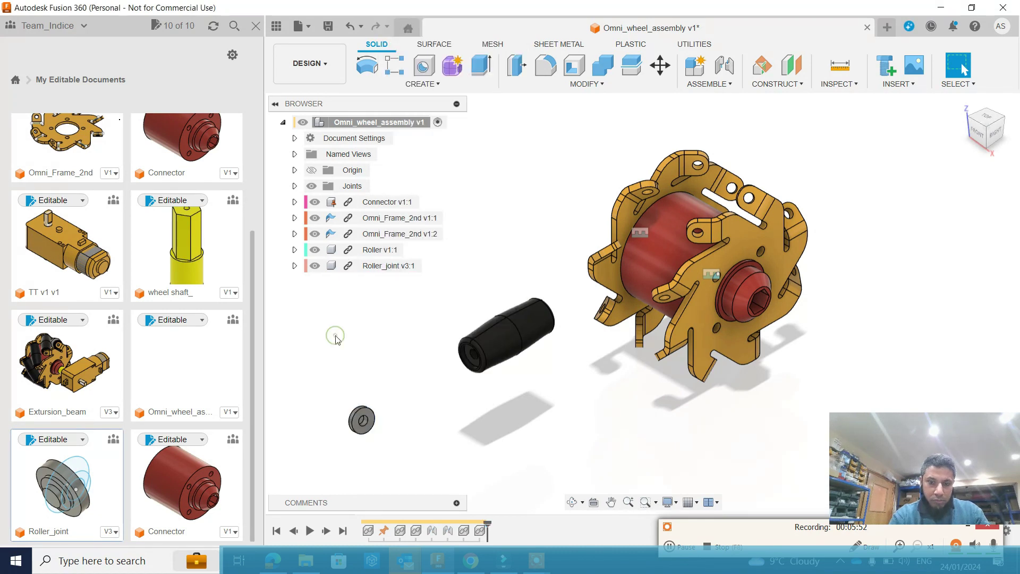
{"action": "key", "text": "ctrl+v"}
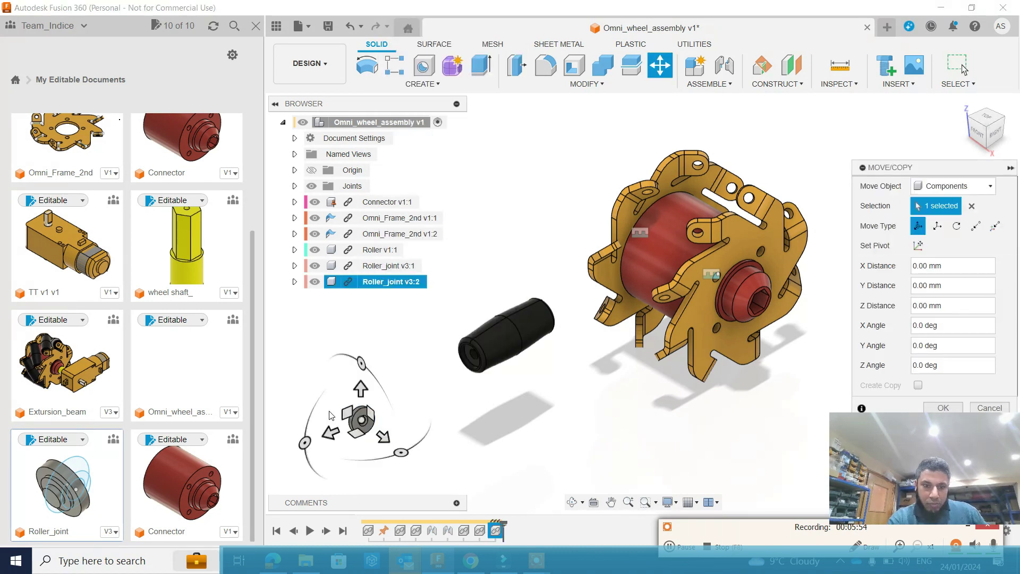
{"action": "left_click_drag", "start_coordinate": [330, 432], "coordinate": [496, 246]}
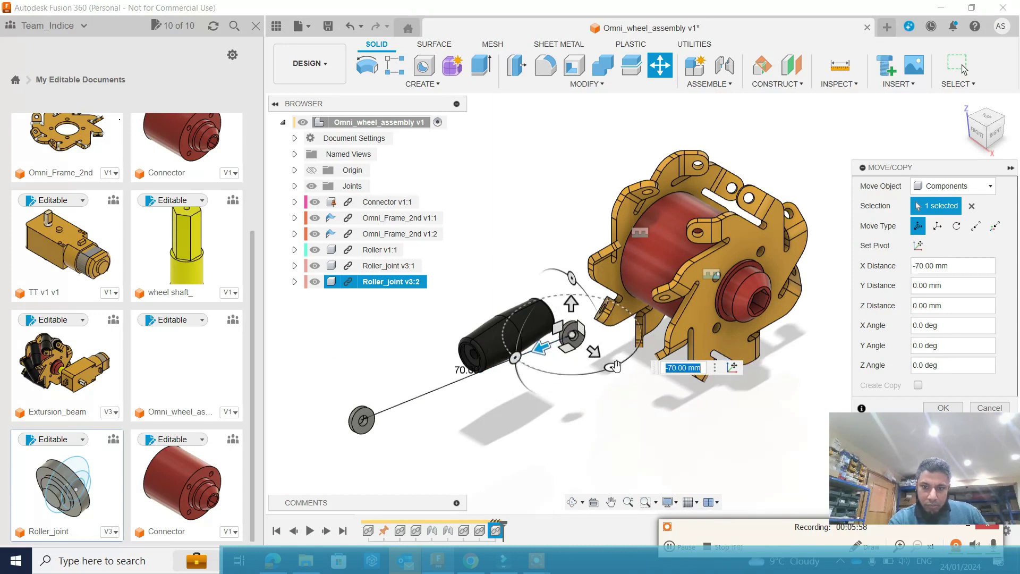
{"action": "left_click_drag", "start_coordinate": [614, 367], "coordinate": [340, 282]}
{"action": "key", "text": "Return"}
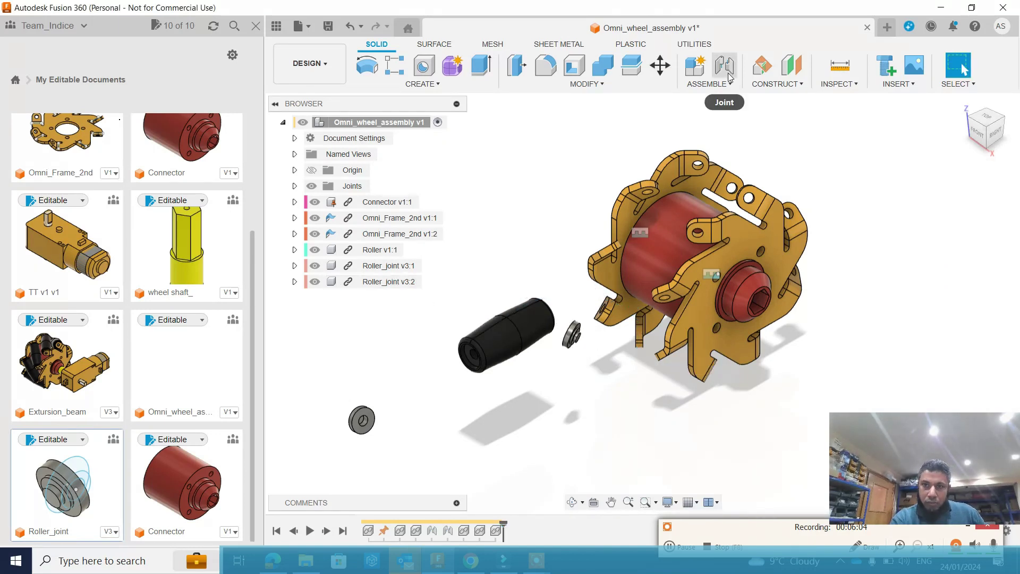
Step: Joint the recess in the roller's outer end face to the pasted Roller_joint copy, flipping the joint direction
{"action": "left_click", "coordinate": [644, 503]}
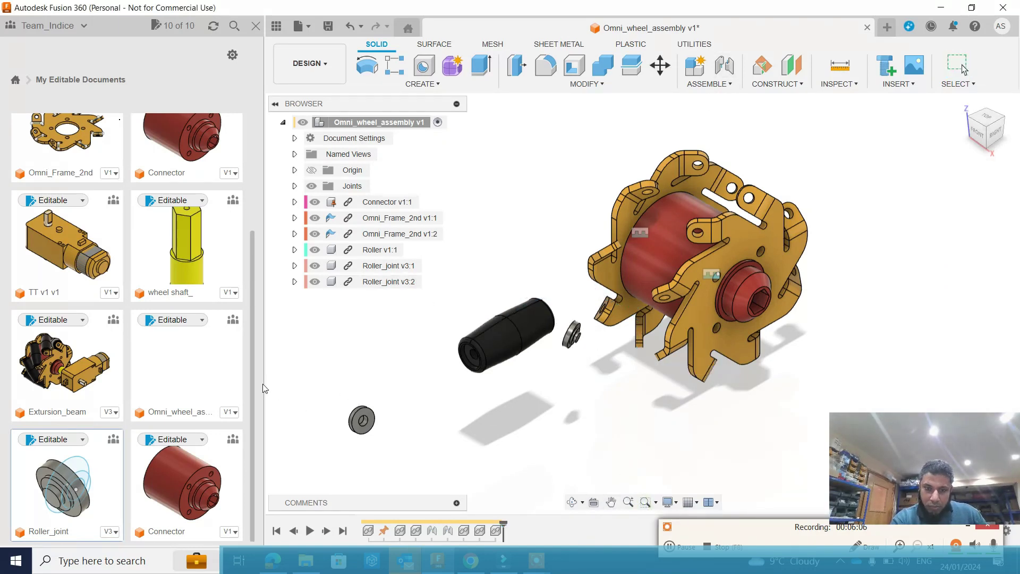
{"action": "left_click_drag", "start_coordinate": [308, 344], "coordinate": [587, 452]}
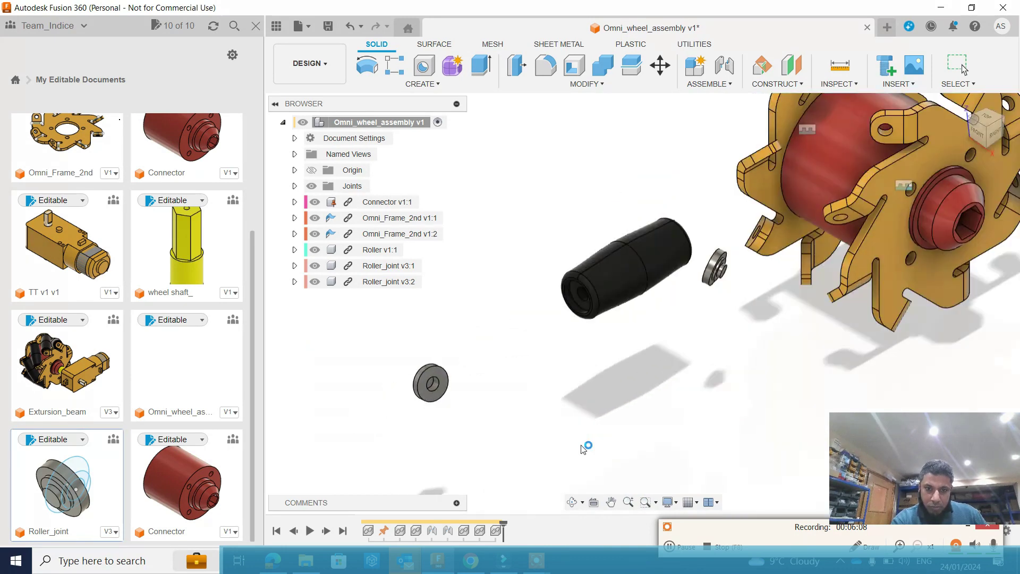
{"action": "left_click", "coordinate": [725, 65]}
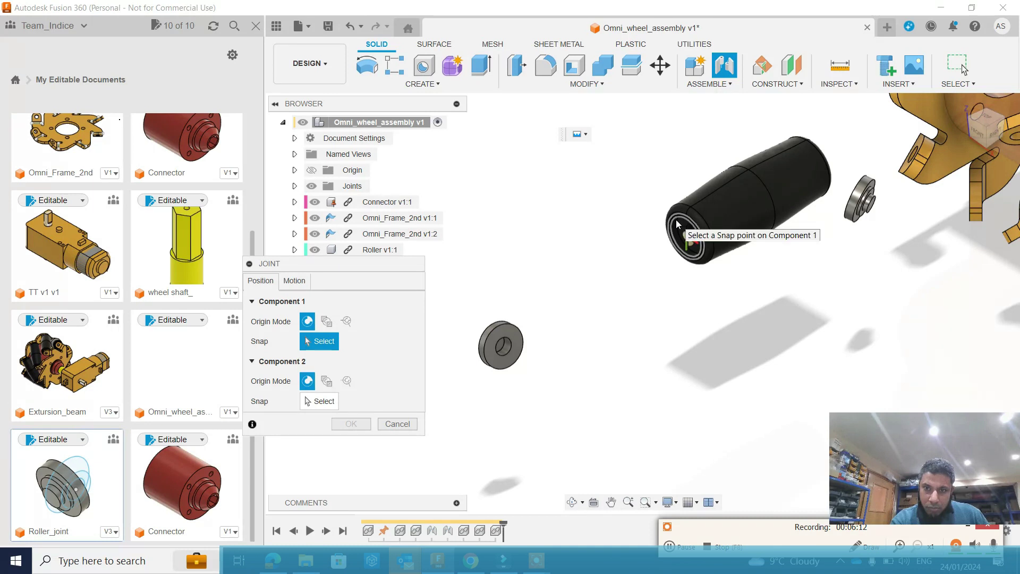
{"action": "left_click", "coordinate": [679, 223]}
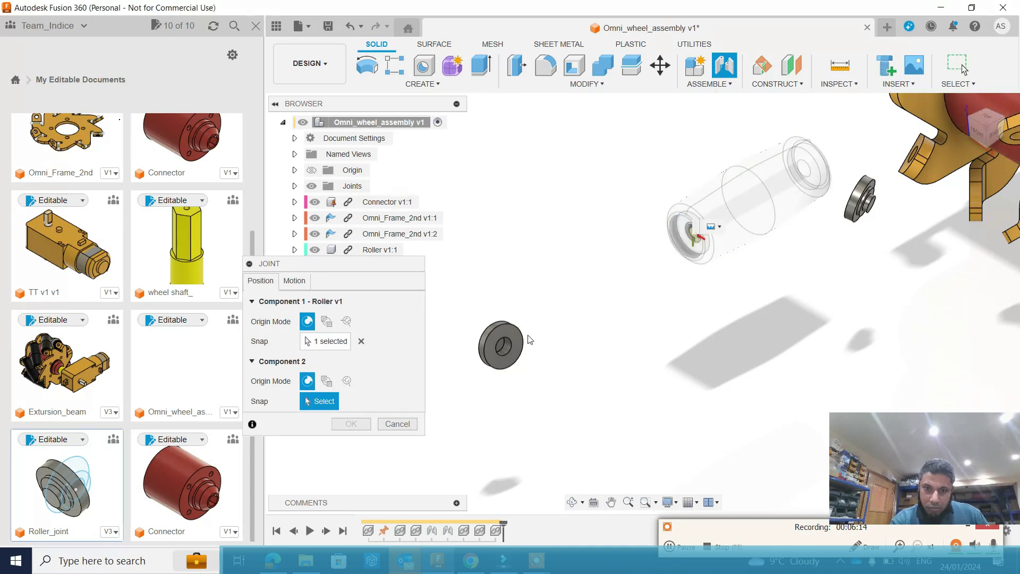
{"action": "left_click", "coordinate": [507, 327]}
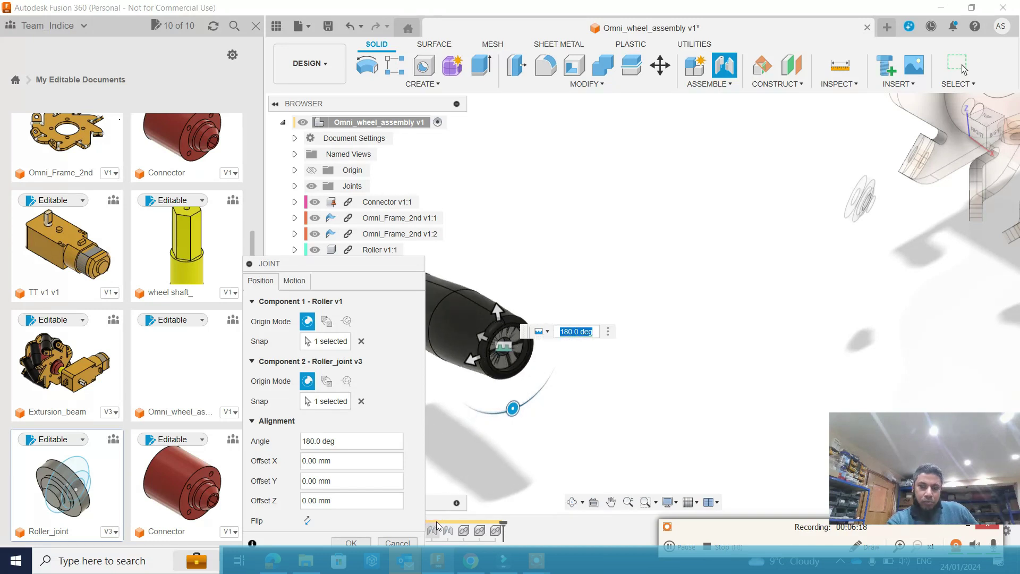
{"action": "left_click", "coordinate": [307, 520]}
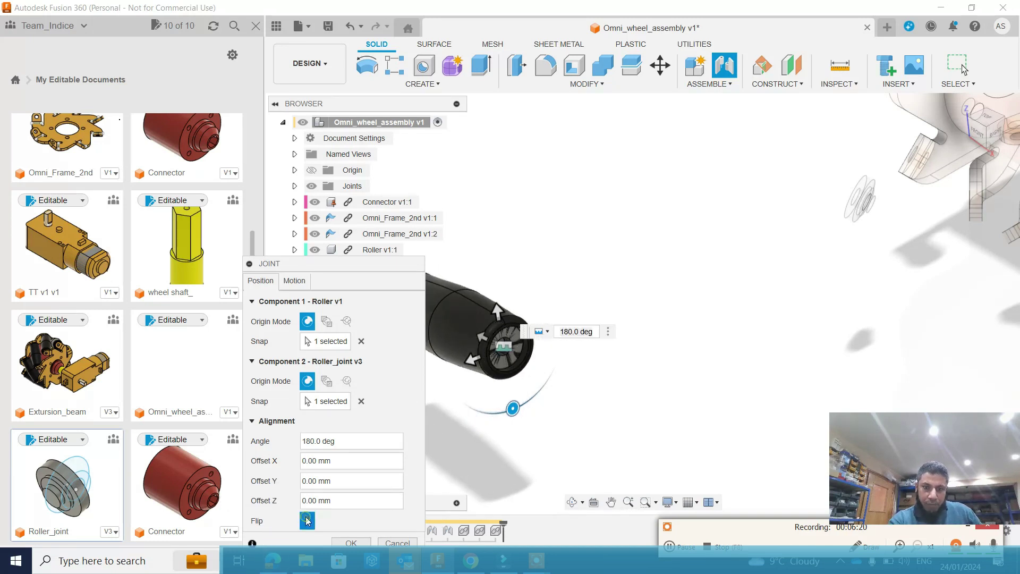
{"action": "left_click", "coordinate": [571, 503]}
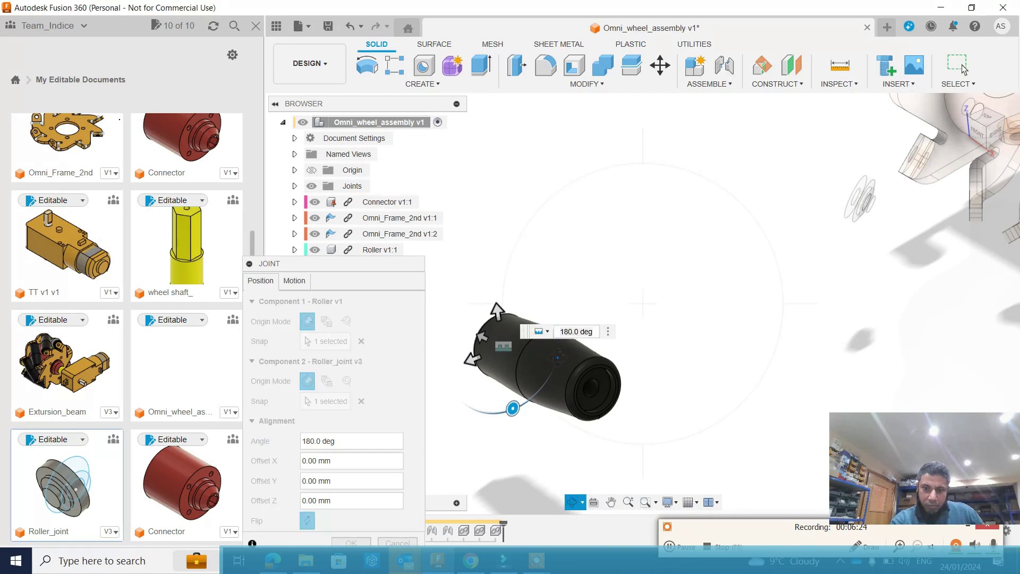
{"action": "left_click_drag", "start_coordinate": [542, 369], "coordinate": [588, 358]}
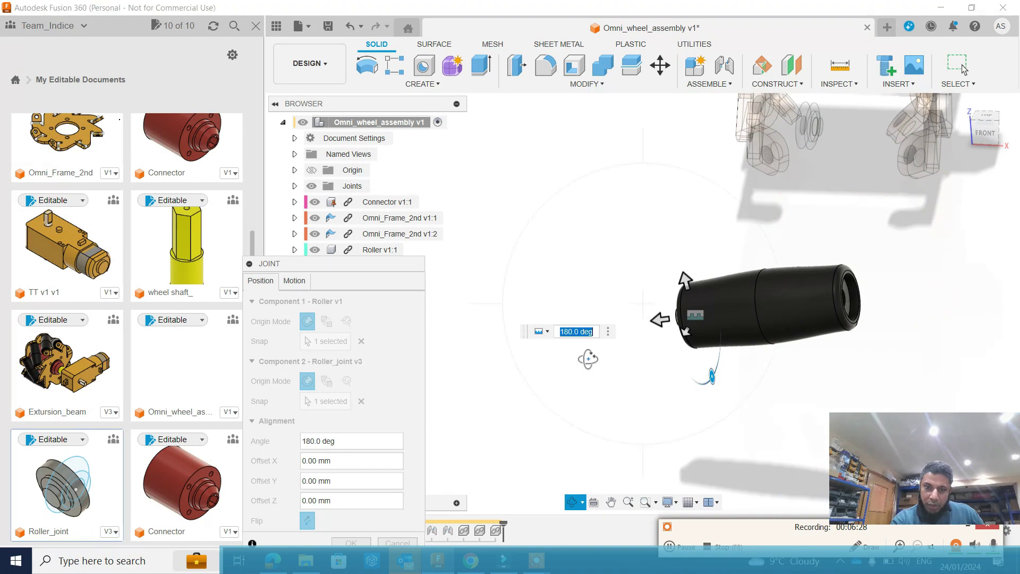
{"action": "key", "text": "Escape"}
{"action": "left_click", "coordinate": [355, 544]}
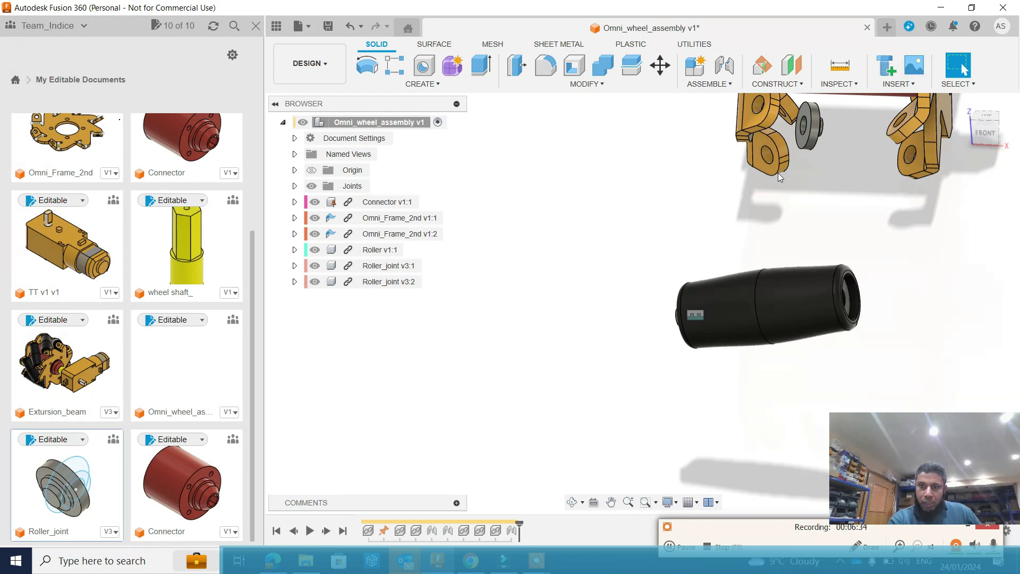
Step: Joint the roller's remaining open end to the first Roller_joint at an angle of 0 deg with zero offsets
{"action": "left_click", "coordinate": [724, 65]}
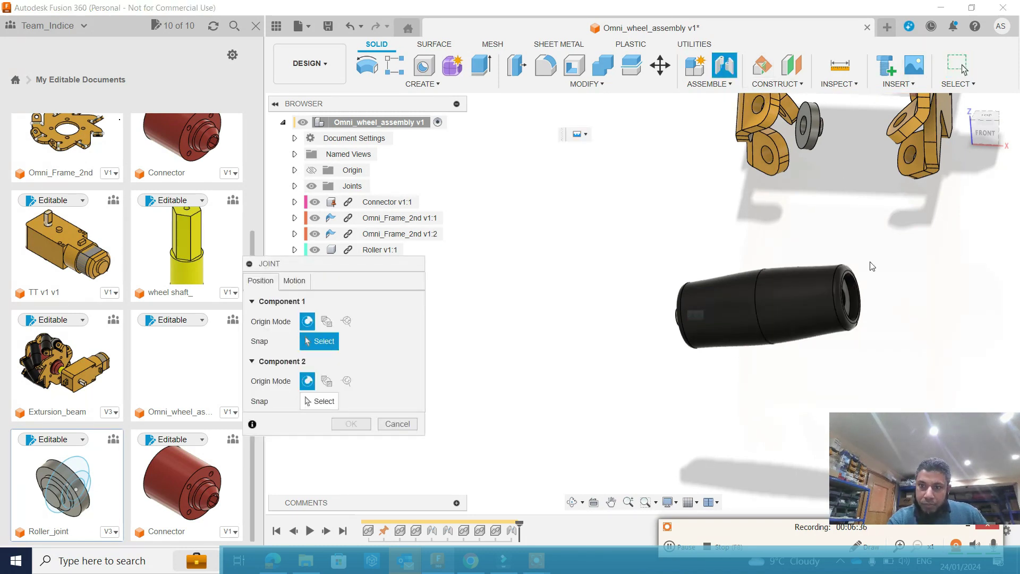
{"action": "left_click", "coordinate": [848, 293]}
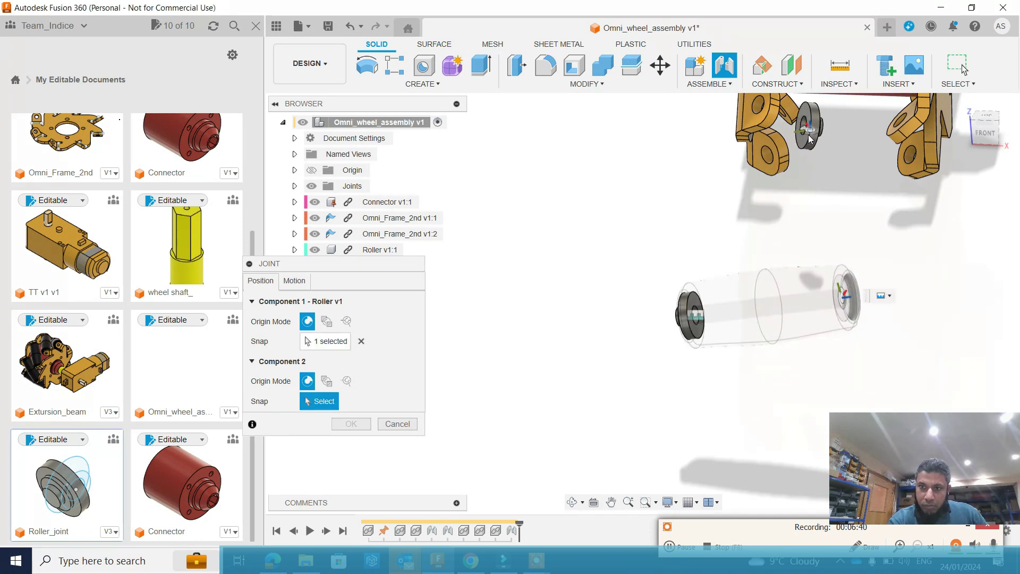
{"action": "left_click", "coordinate": [806, 146]}
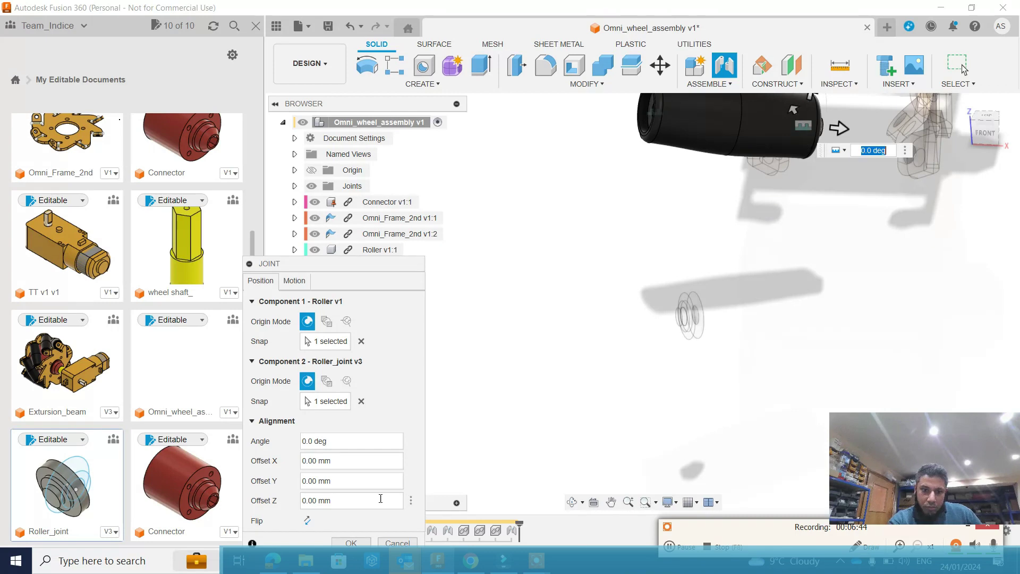
{"action": "left_click", "coordinate": [356, 542]}
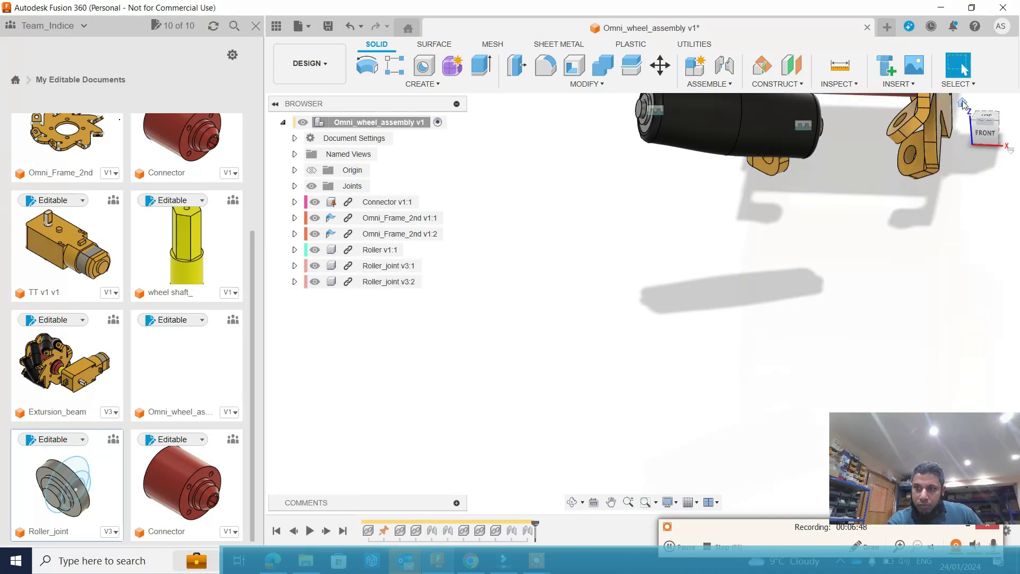
{"action": "left_click", "coordinate": [963, 102]}
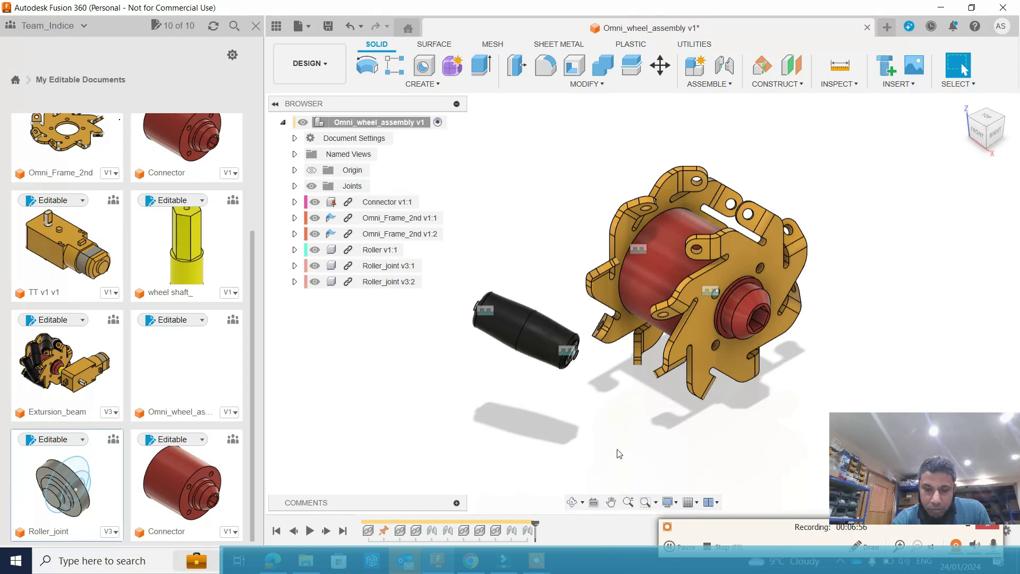
{"action": "left_click", "coordinate": [645, 502]}
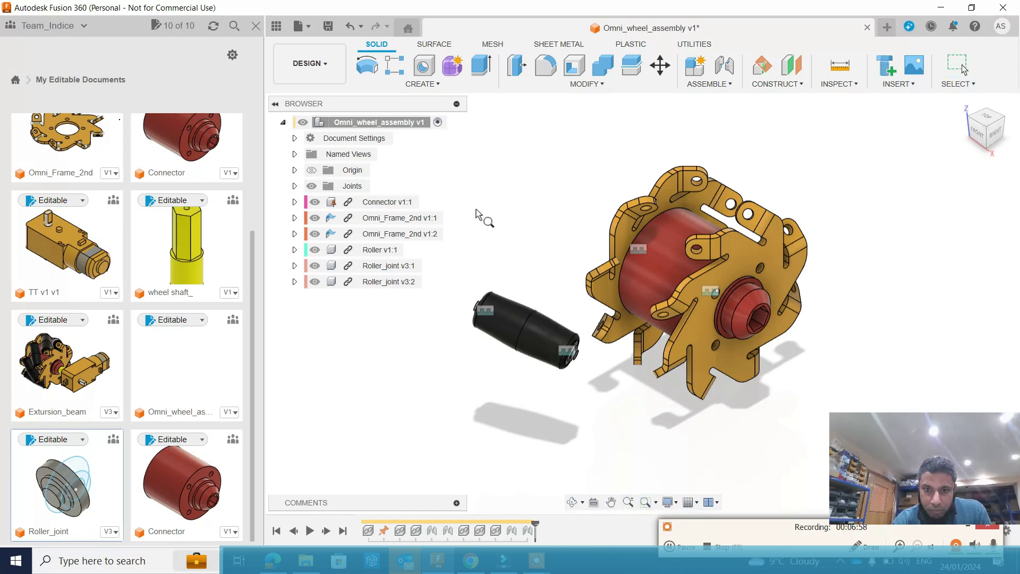
{"action": "left_click_drag", "start_coordinate": [477, 213], "coordinate": [728, 427]}
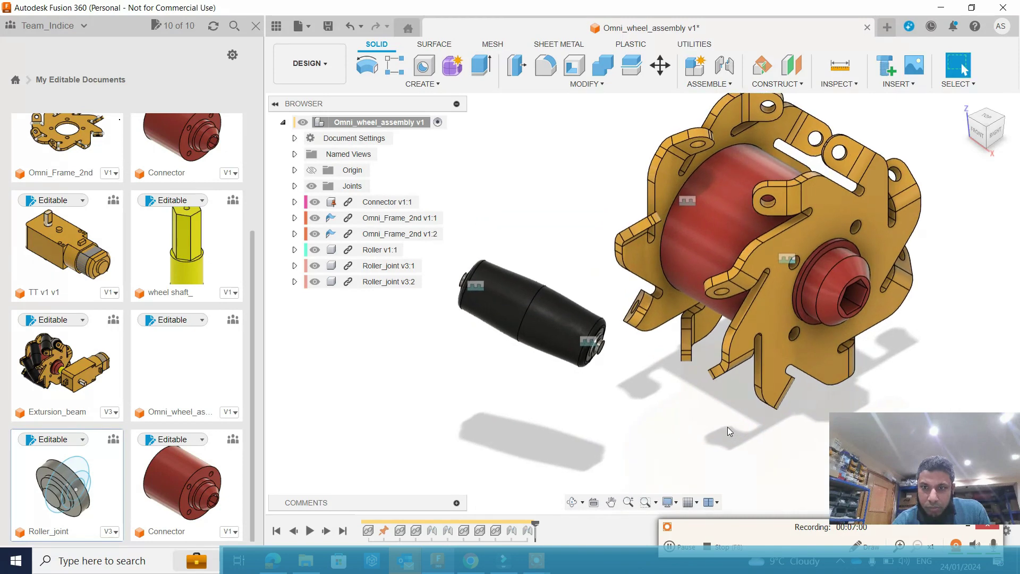
{"action": "left_click", "coordinate": [725, 66]}
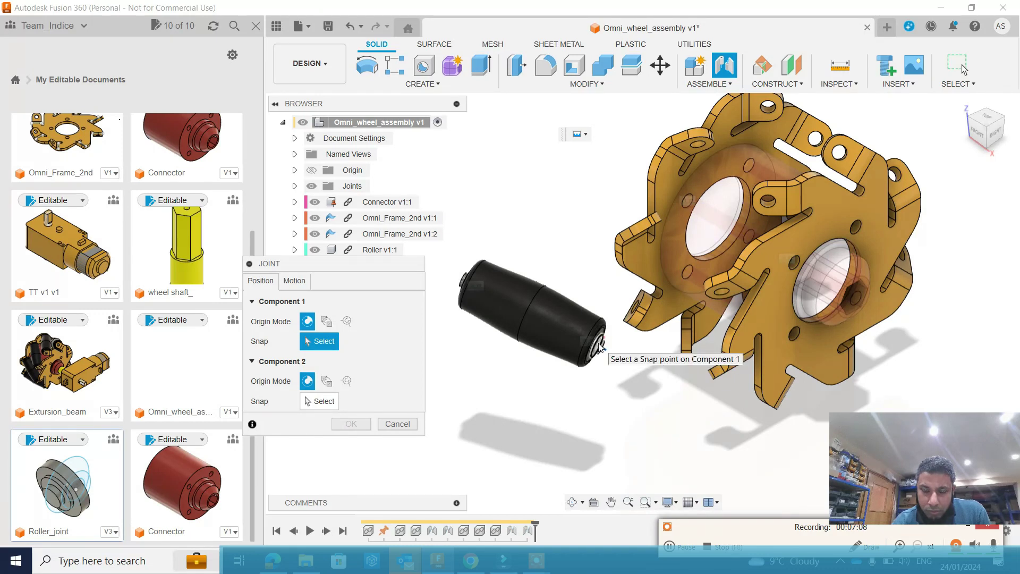
{"action": "left_click", "coordinate": [645, 502]}
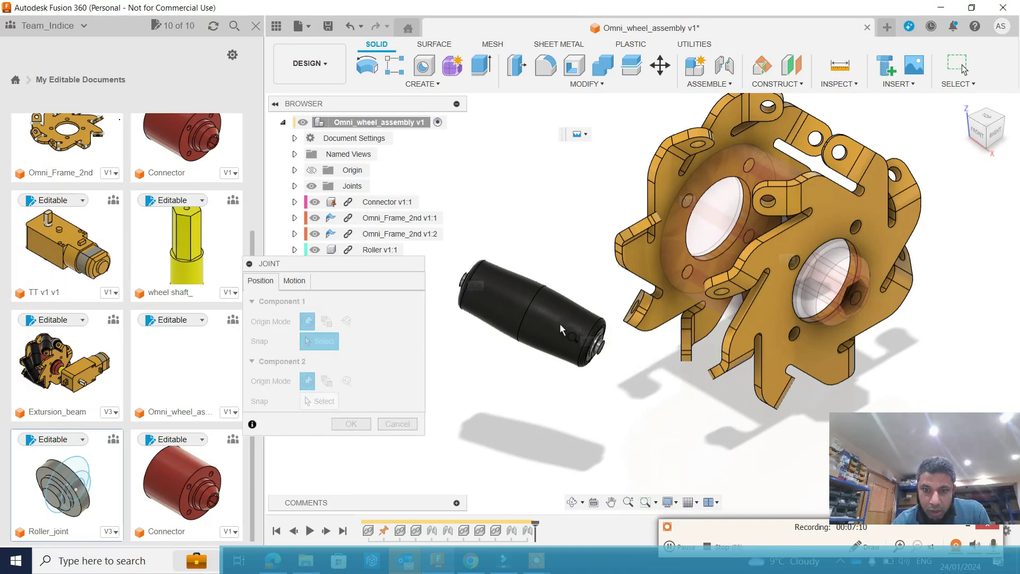
{"action": "left_click_drag", "start_coordinate": [563, 296], "coordinate": [680, 449]}
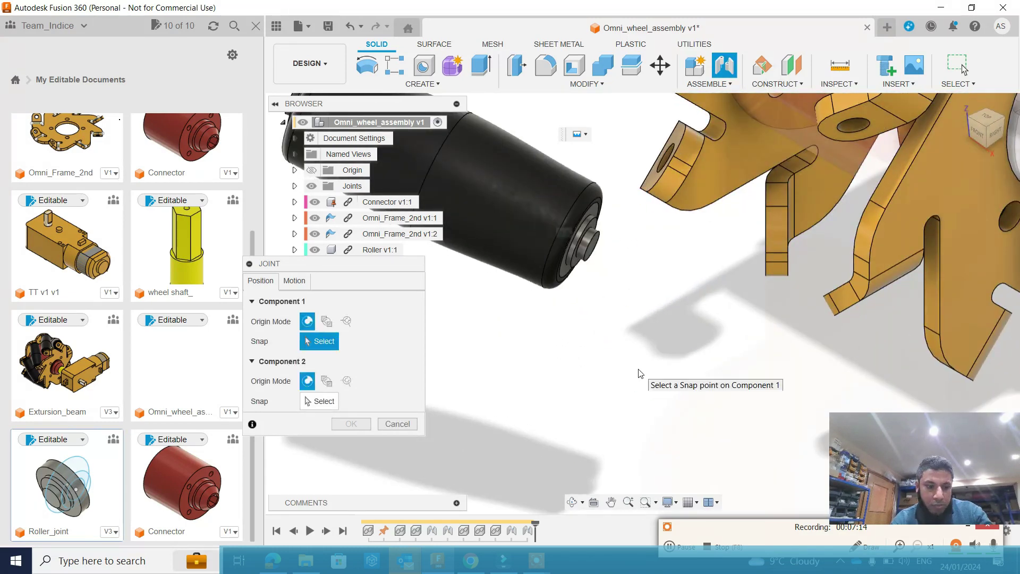
{"action": "key", "text": "Escape"}
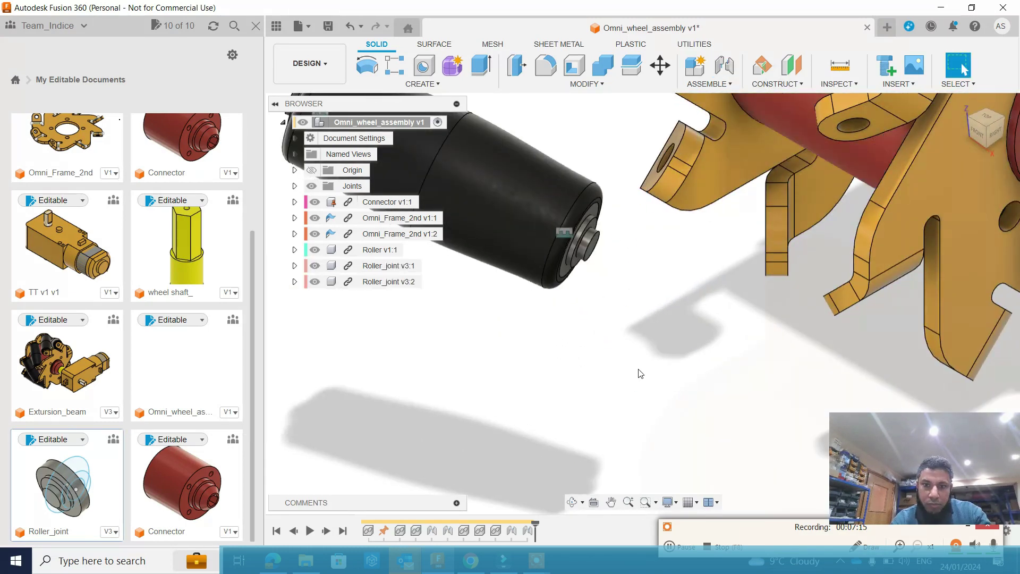
Step: Joint the pin of the Roller_joint to the hole in the Omni_Frame_2nd tab with a Z offset of -0.44 mm
{"action": "left_click", "coordinate": [724, 65]}
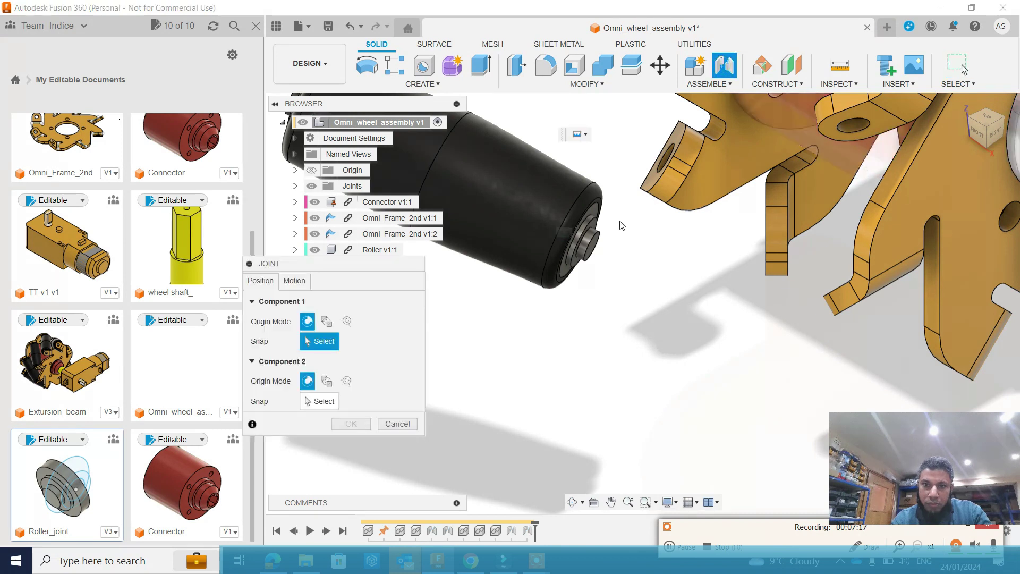
{"action": "left_click", "coordinate": [588, 237]}
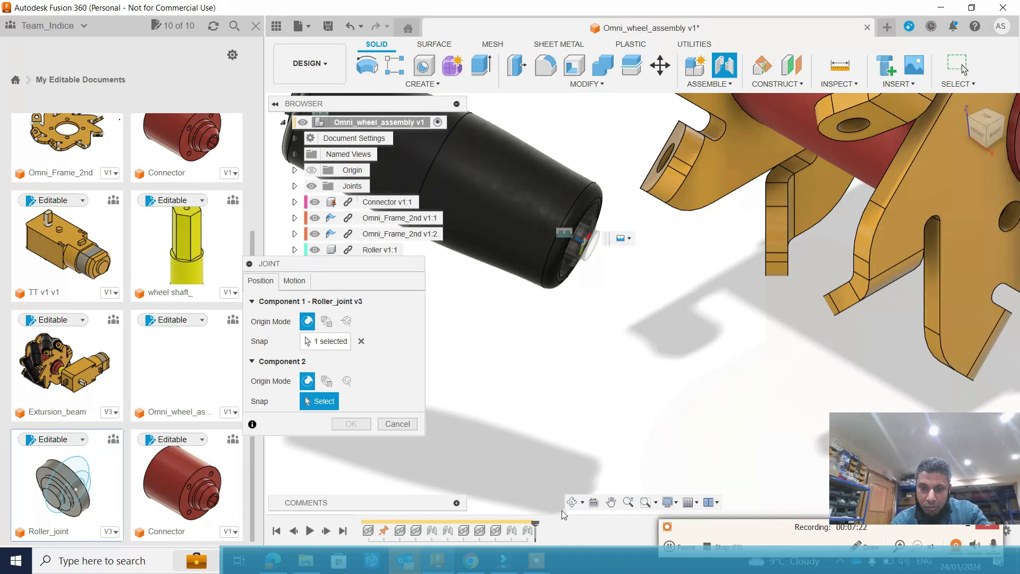
{"action": "left_click", "coordinate": [572, 502]}
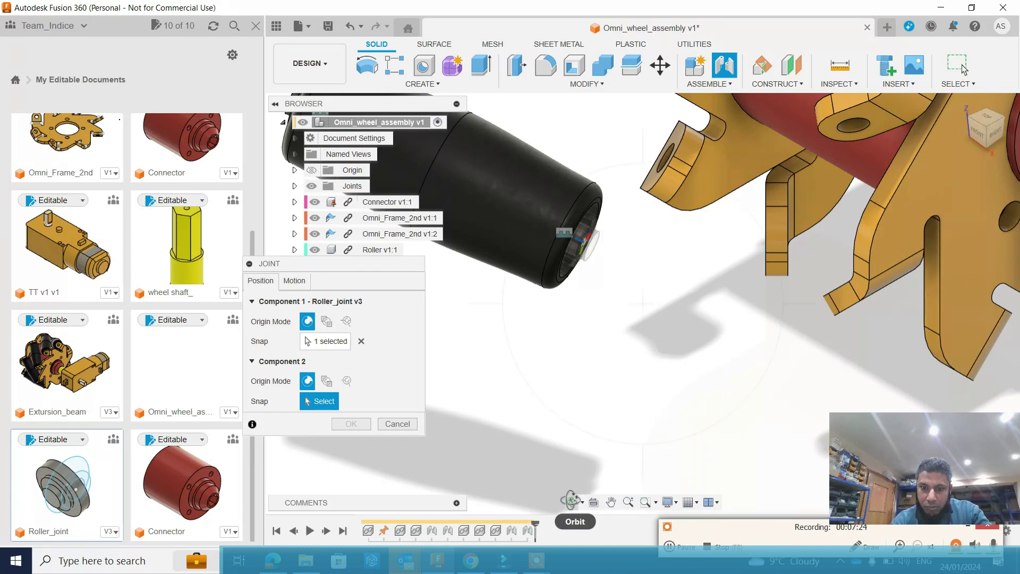
{"action": "left_click_drag", "start_coordinate": [636, 343], "coordinate": [668, 344]}
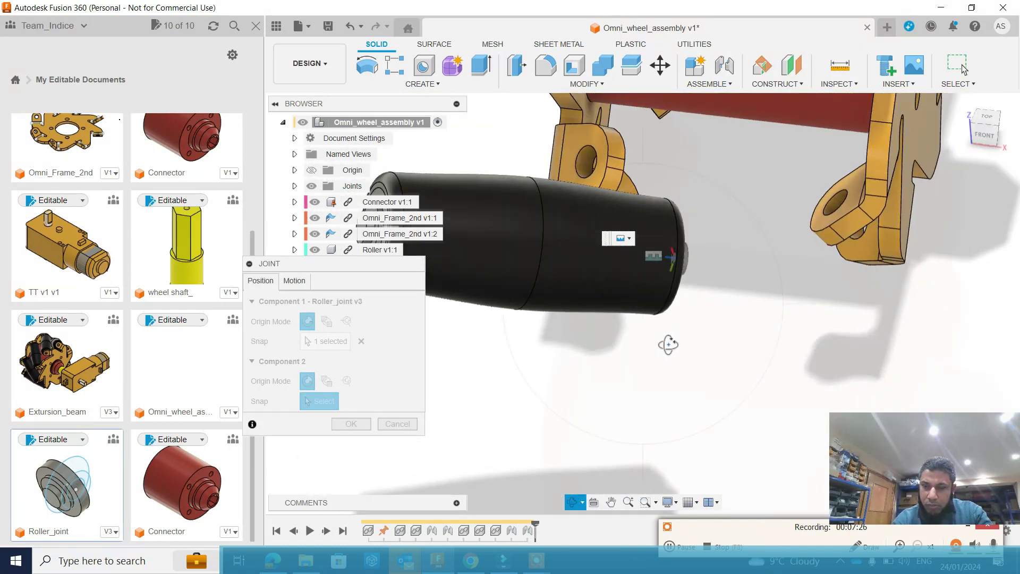
{"action": "key", "text": "Escape"}
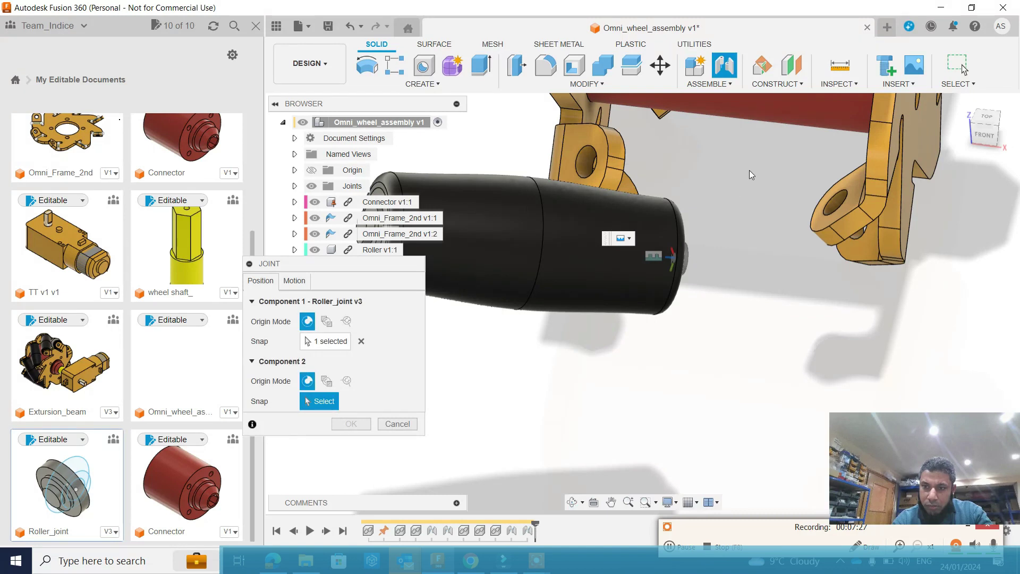
{"action": "left_click", "coordinate": [844, 203]}
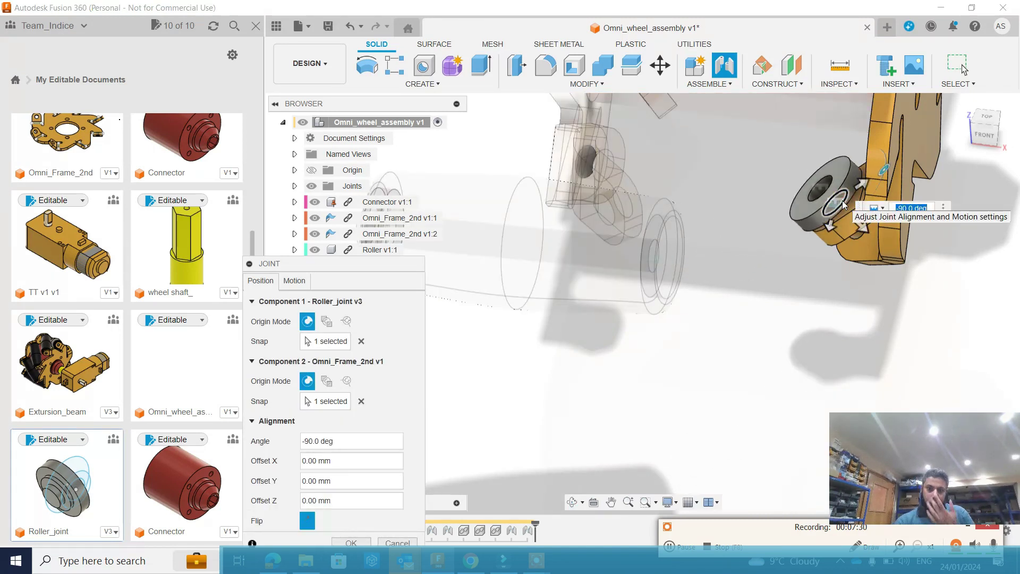
{"action": "left_click", "coordinate": [862, 228]}
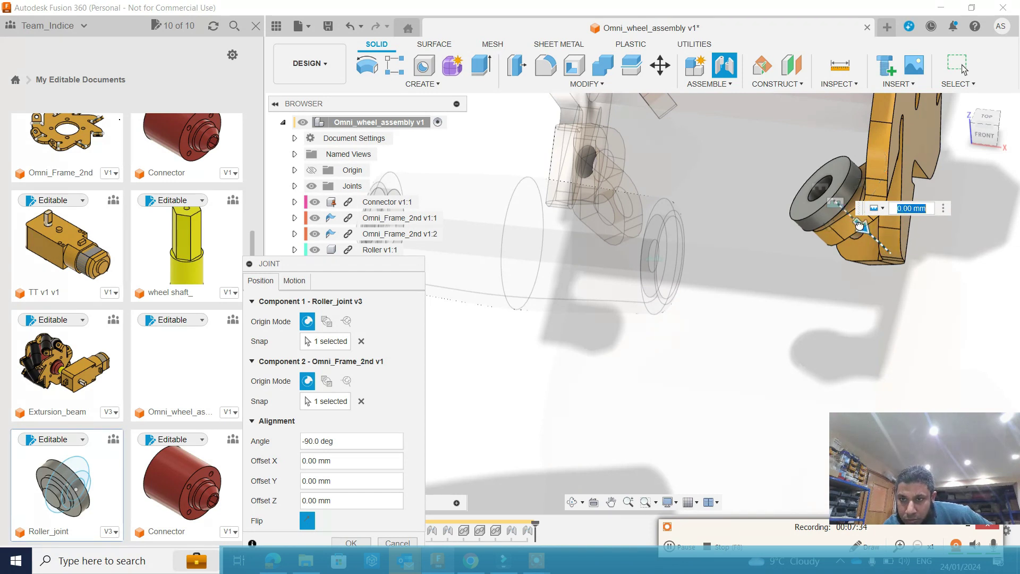
{"action": "left_click_drag", "start_coordinate": [859, 226], "coordinate": [854, 220]}
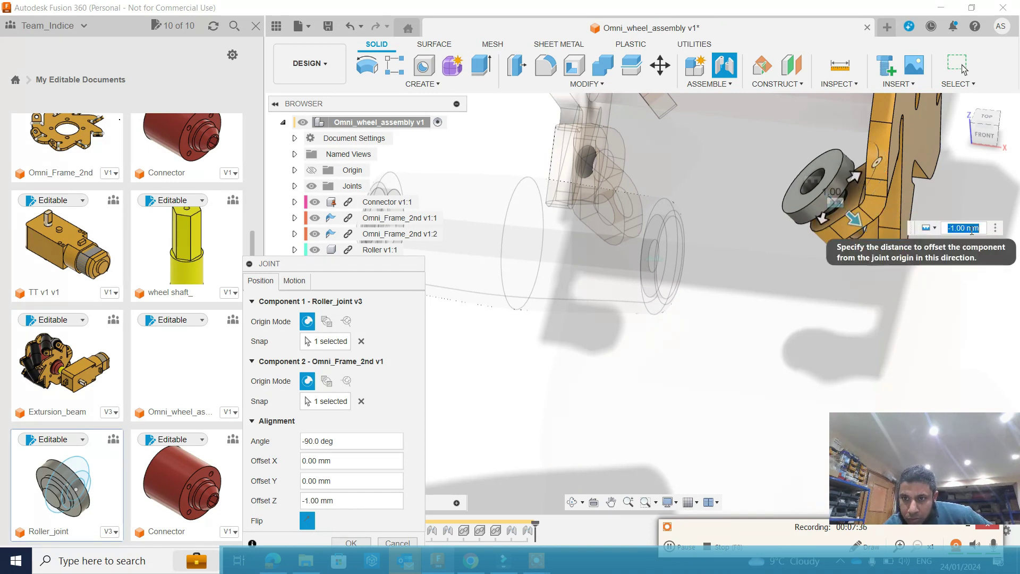
{"action": "key", "text": "BackSpace"}
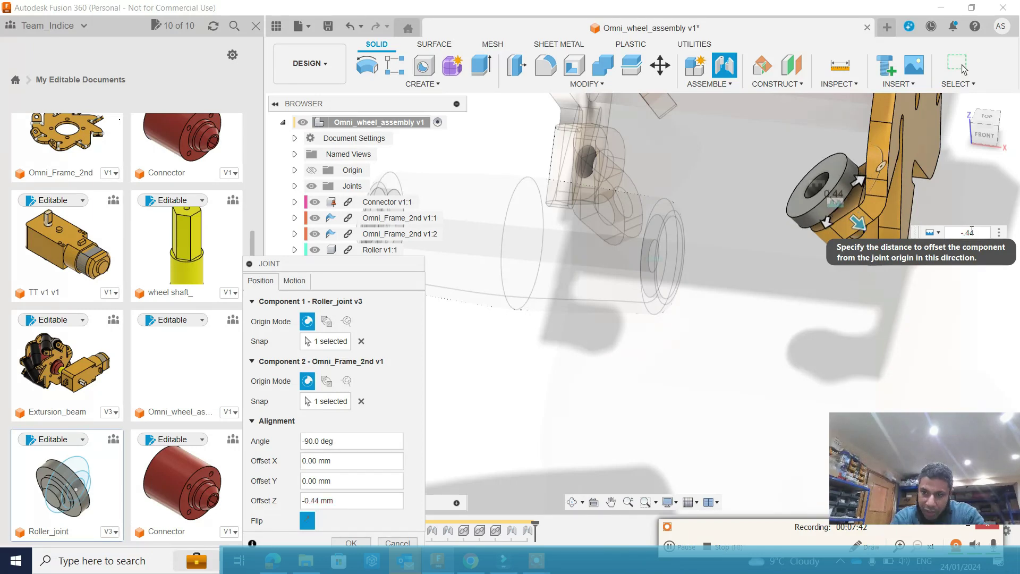
{"action": "key", "text": "Return"}
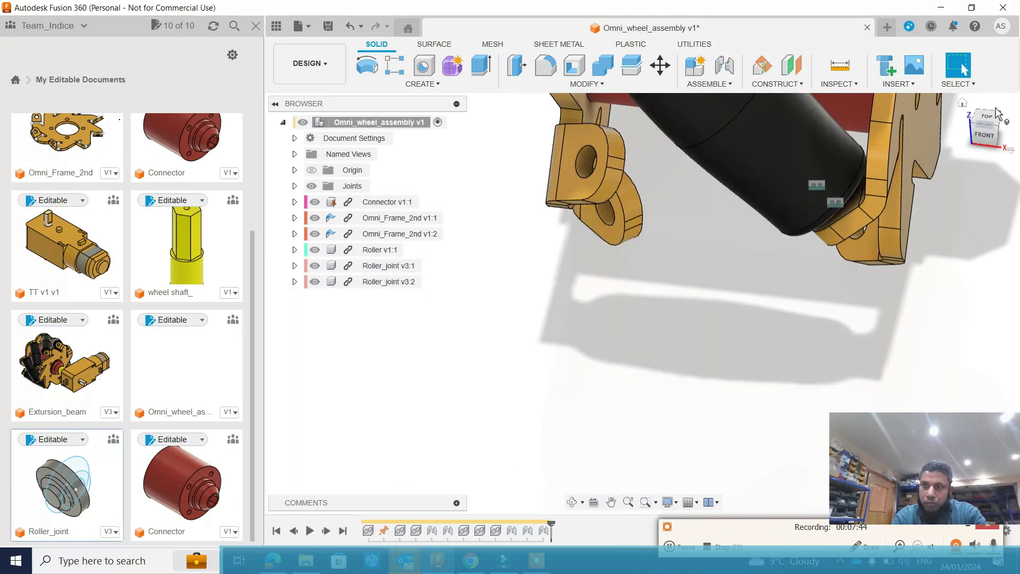
Step: Joint the wheel shaft to the circular bore of the Connector at 180 deg, flipping its direction
{"action": "left_click", "coordinate": [963, 102]}
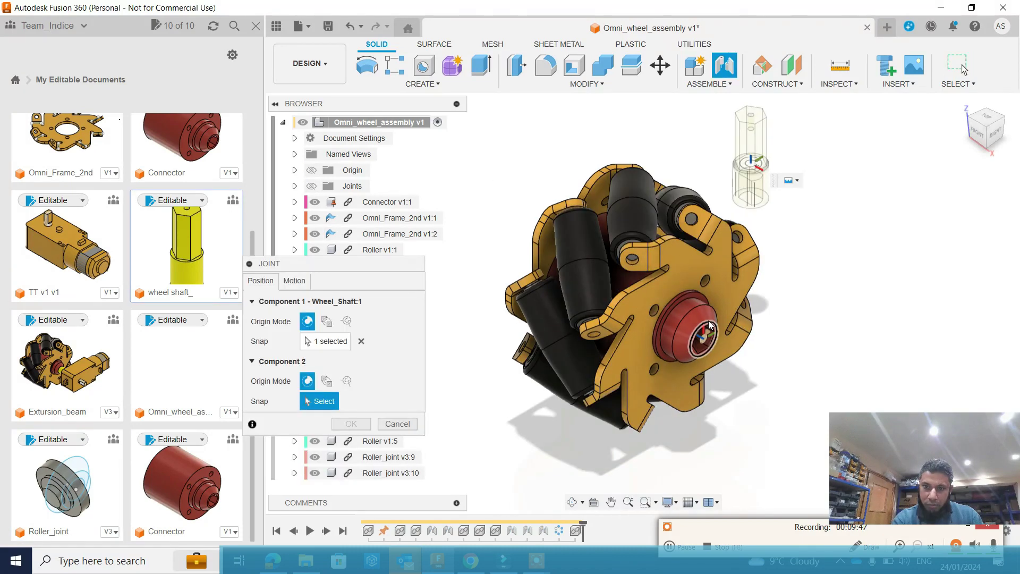
{"action": "left_click", "coordinate": [712, 325]}
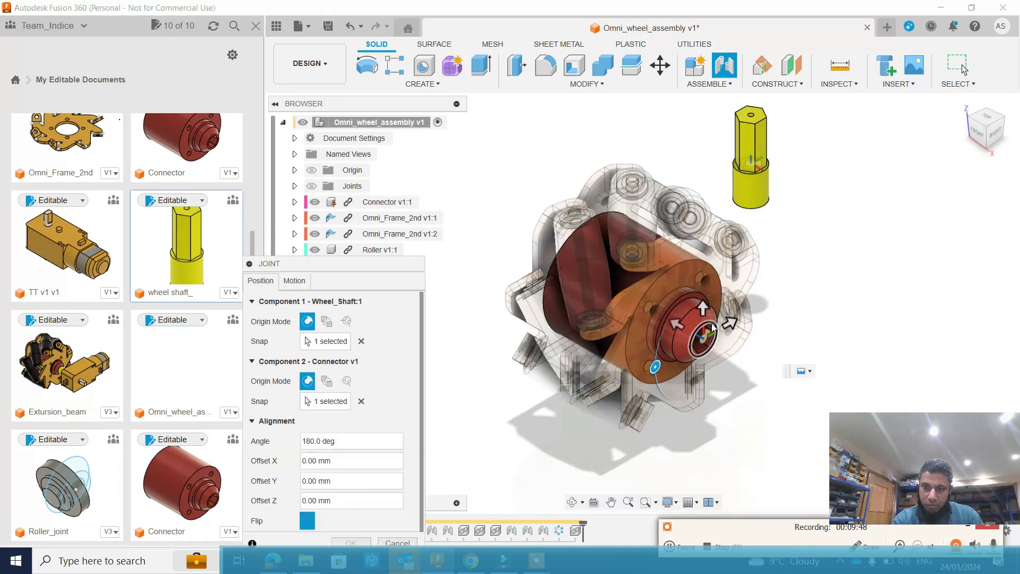
{"action": "left_click", "coordinate": [306, 523]}
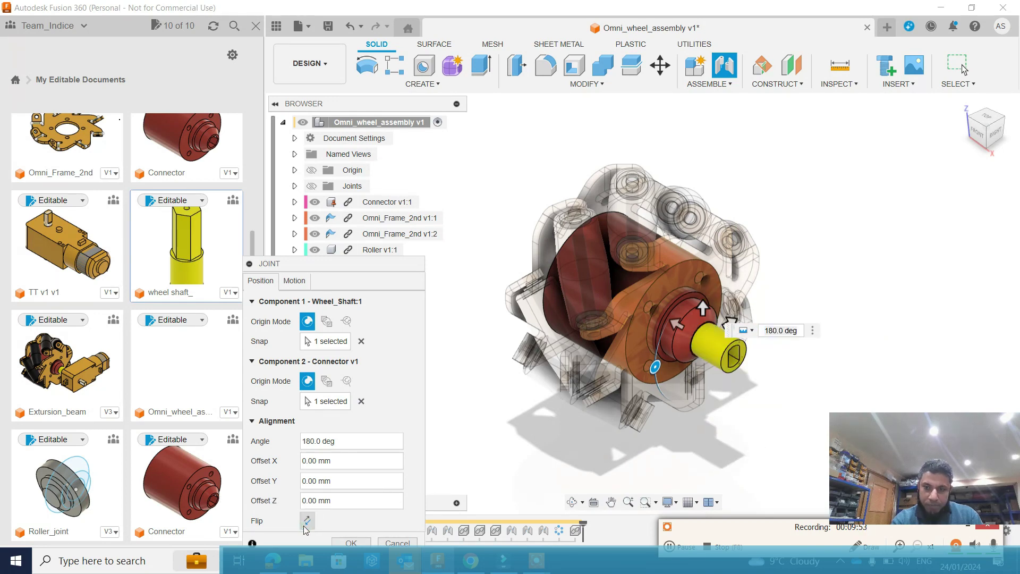
{"action": "left_click", "coordinate": [349, 542]}
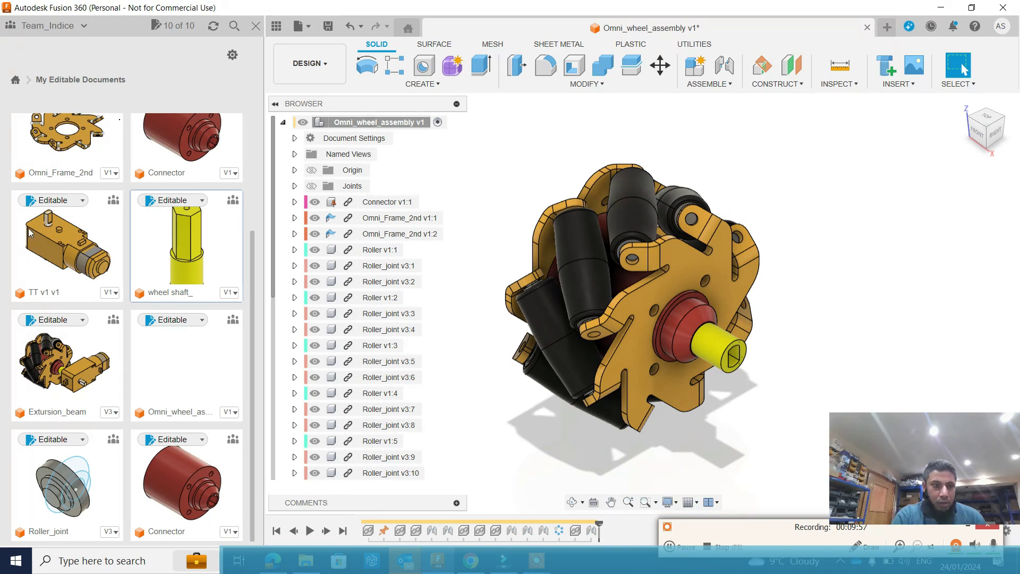
Step: Insert the TT v1 motor into the assembly beside the wheel shaft
{"action": "left_click_drag", "start_coordinate": [58, 237], "coordinate": [802, 287]}
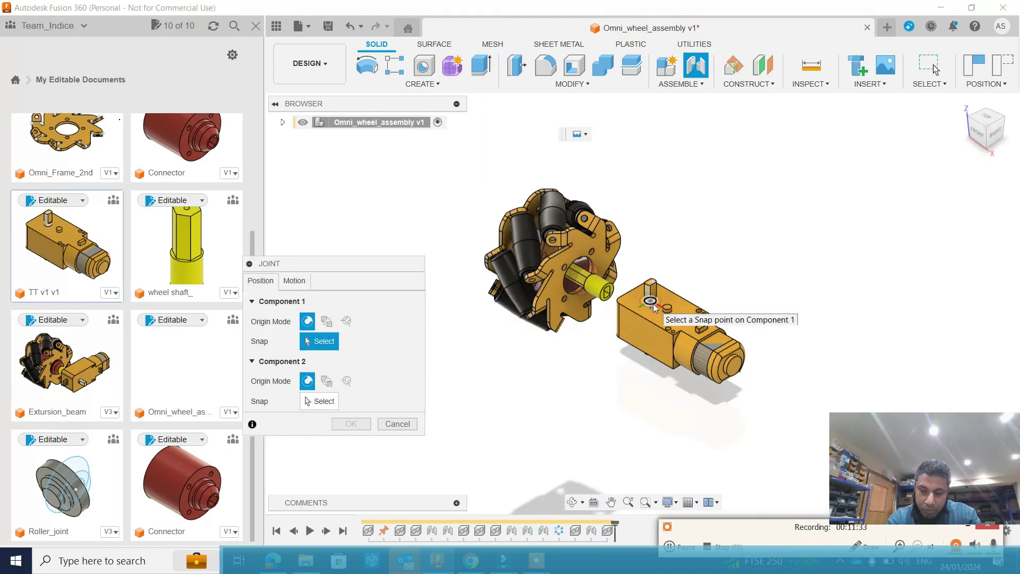
Step: Joint the base of the TT motor's output shaft to the wheel shaft's end at 270 deg with a Z offset of -0.44 mm
{"action": "left_click", "coordinate": [650, 301]}
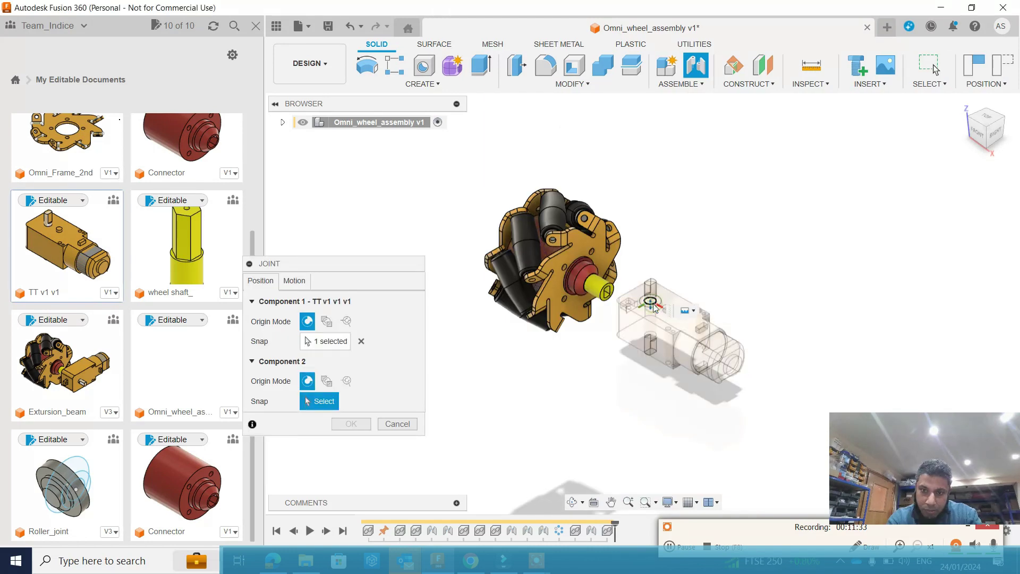
{"action": "left_click", "coordinate": [604, 296]}
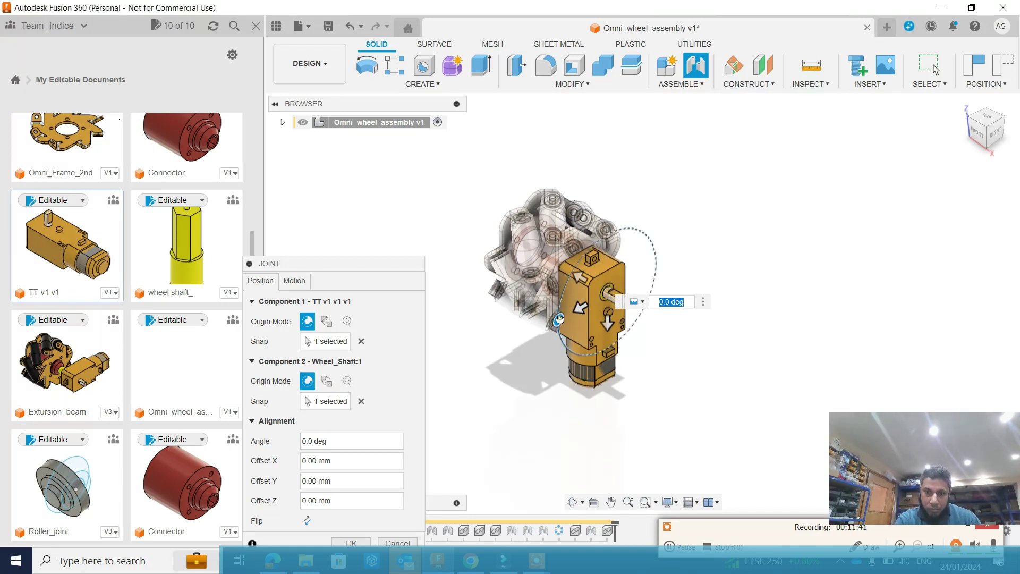
{"action": "left_click_drag", "start_coordinate": [559, 319], "coordinate": [606, 344]}
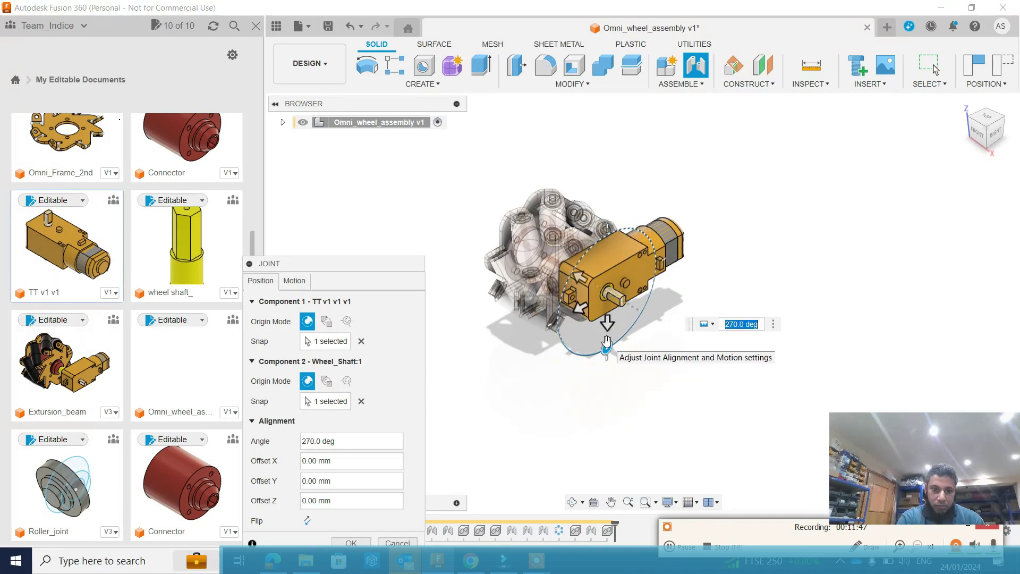
{"action": "left_click", "coordinate": [579, 278]}
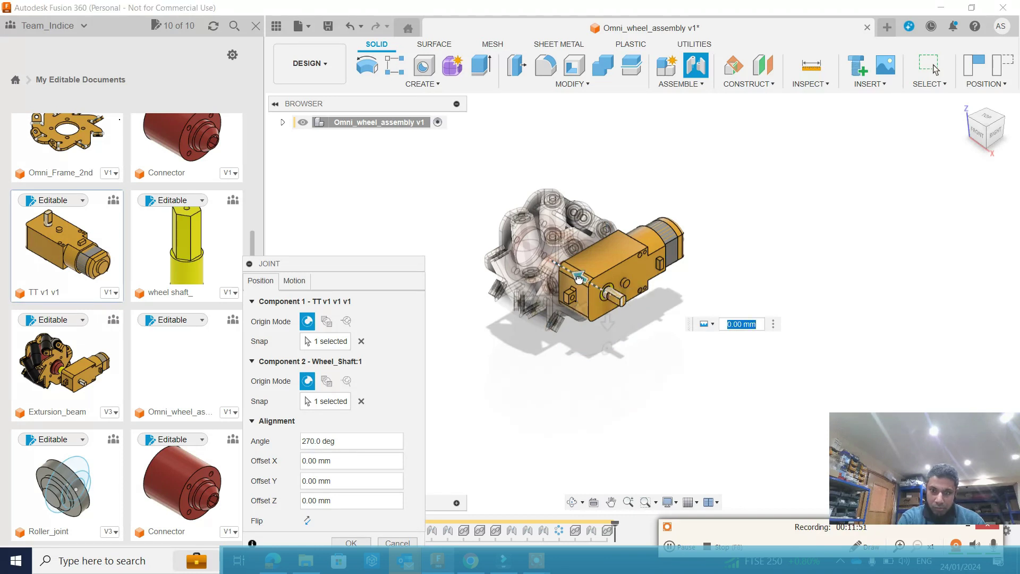
{"action": "left_click_drag", "start_coordinate": [579, 278], "coordinate": [583, 281]}
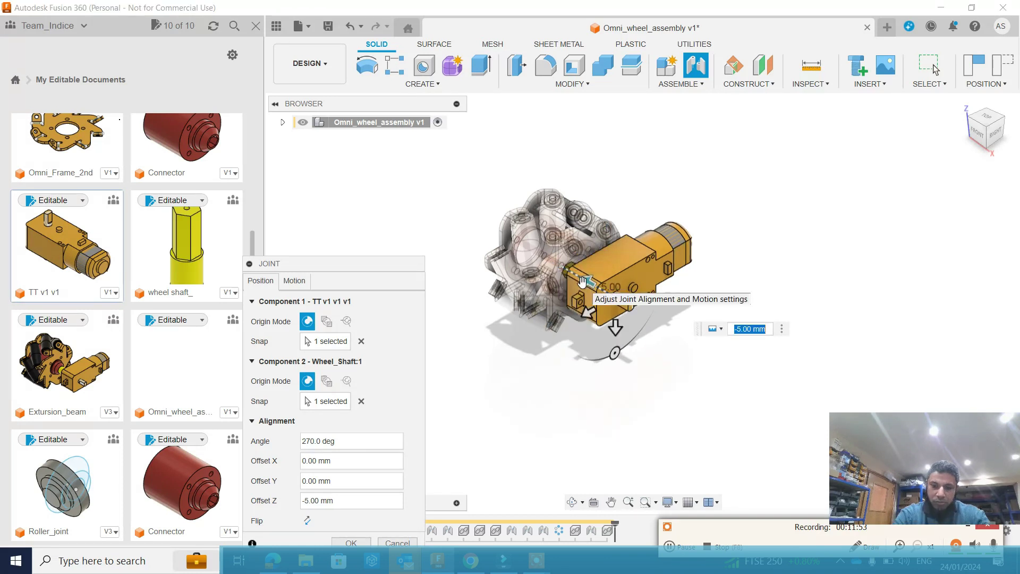
{"action": "type", "text": "-.44"}
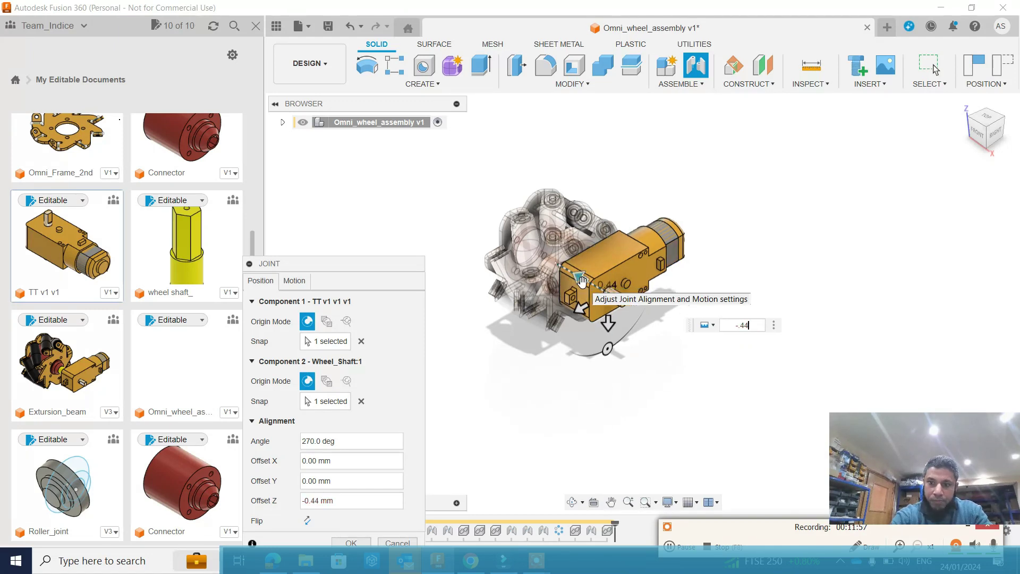
{"action": "key", "text": "Return"}
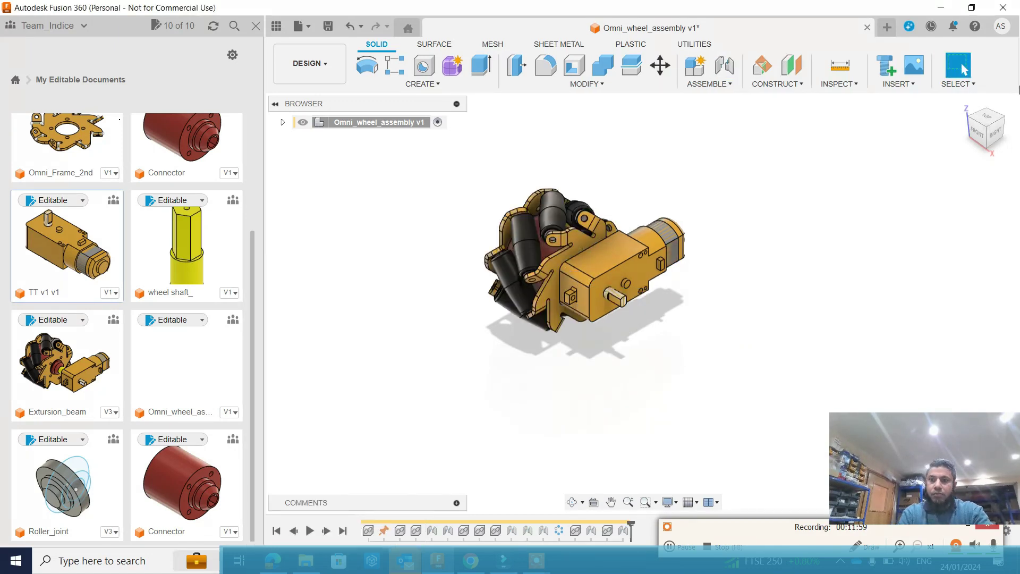
Step: Edit the joint between the TT motor and the wheel shaft, setting its Z offset to -22 mm
{"action": "left_click", "coordinate": [963, 103]}
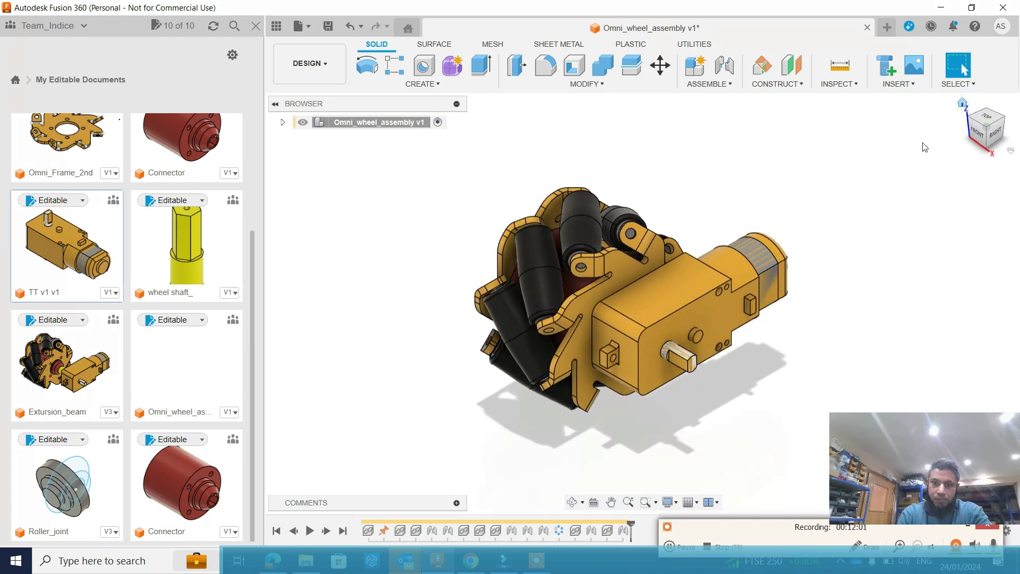
{"action": "left_click", "coordinate": [571, 502]}
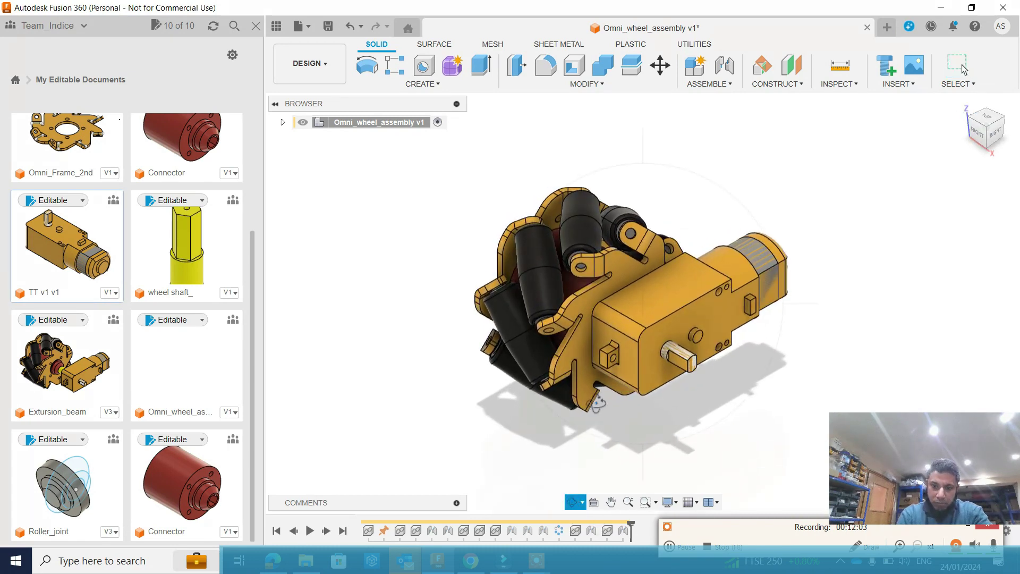
{"action": "left_click_drag", "start_coordinate": [596, 404], "coordinate": [616, 392]}
{"action": "key", "text": "Escape"}
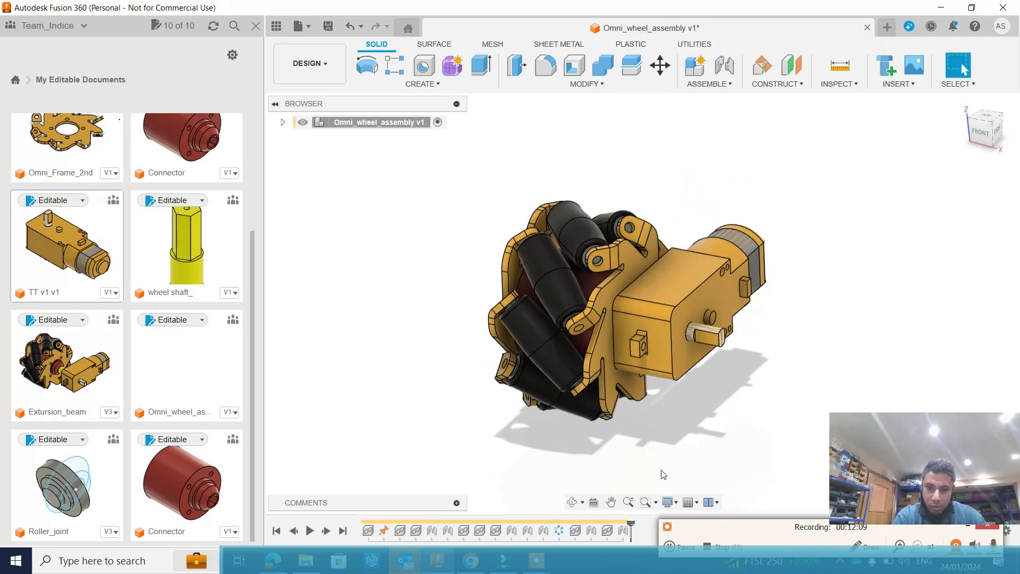
{"action": "double_click", "coordinate": [626, 532]}
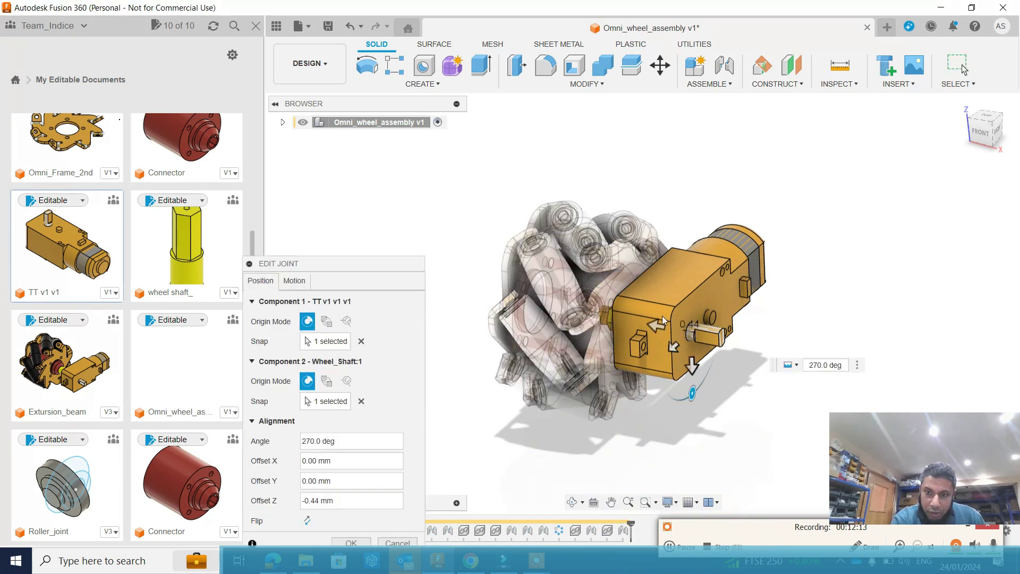
{"action": "left_click", "coordinate": [980, 136]}
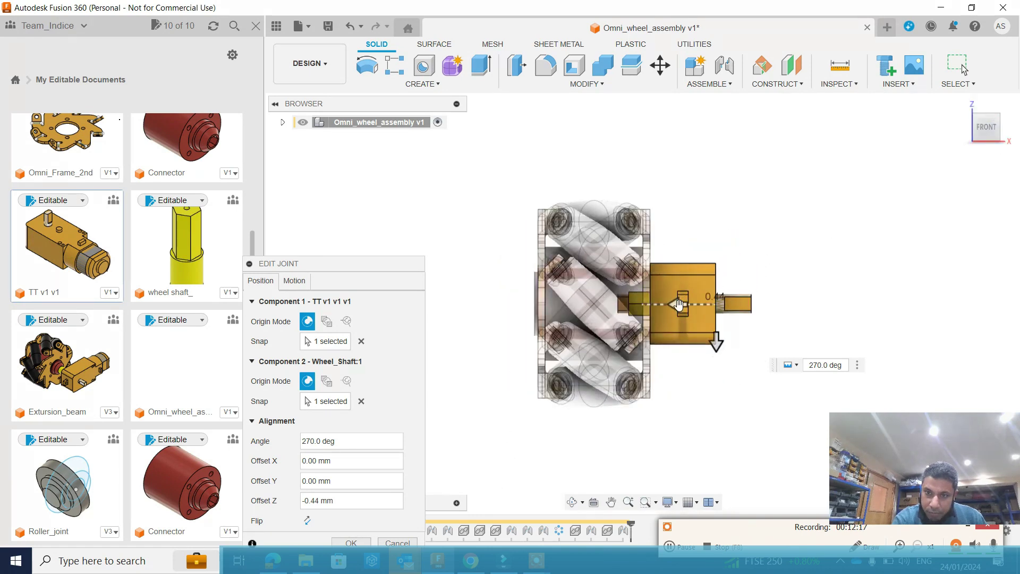
{"action": "left_click_drag", "start_coordinate": [679, 304], "coordinate": [689, 307]}
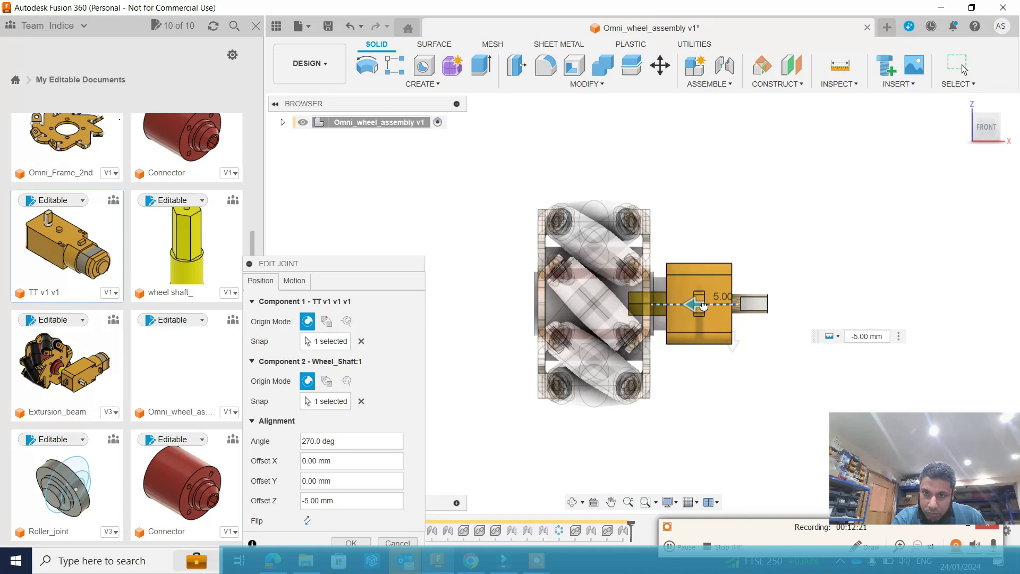
{"action": "left_click_drag", "start_coordinate": [703, 307], "coordinate": [745, 300]}
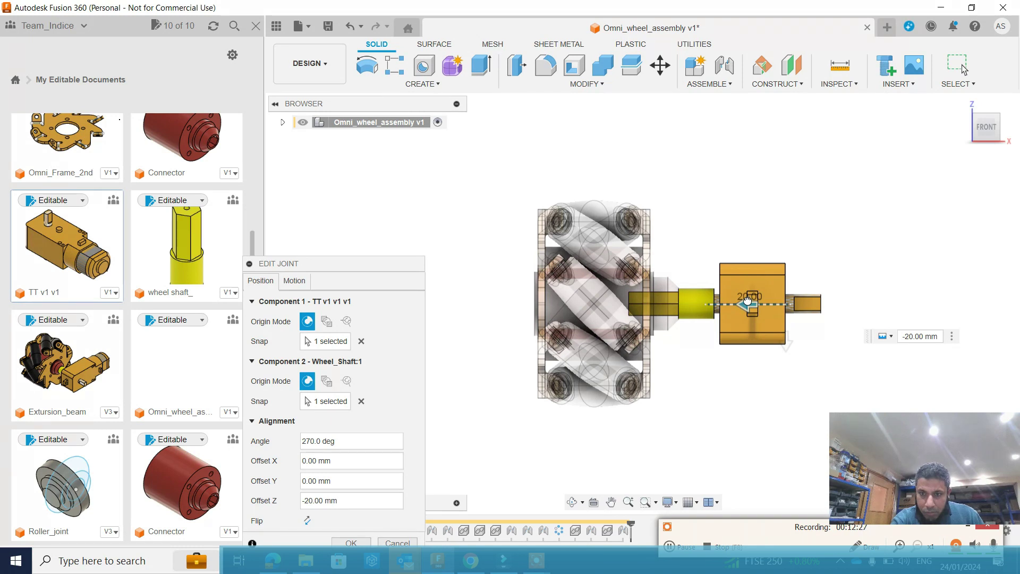
{"action": "left_click_drag", "start_coordinate": [747, 301], "coordinate": [755, 300]}
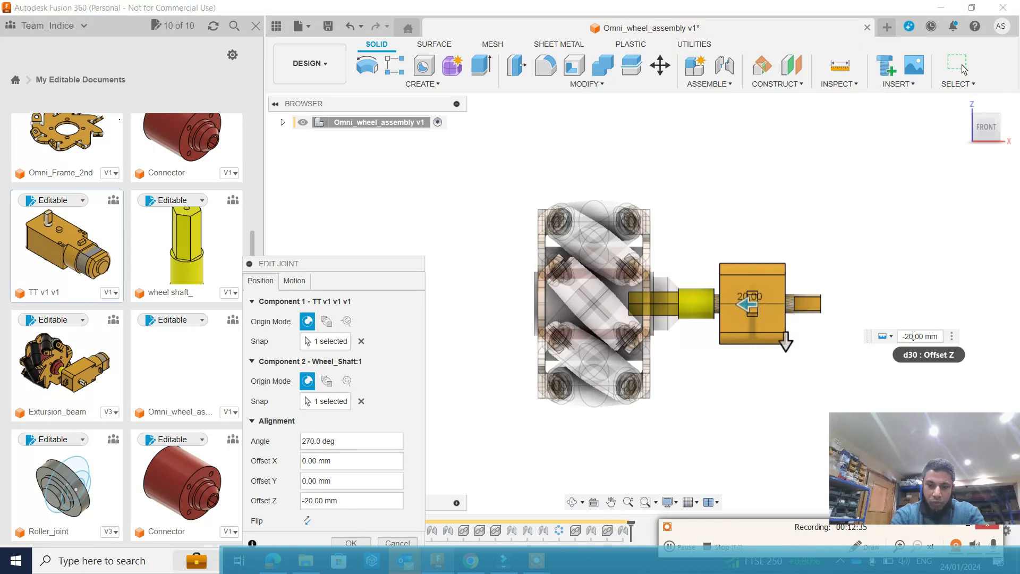
{"action": "key", "text": "Down"}
{"action": "key", "text": "Down"}
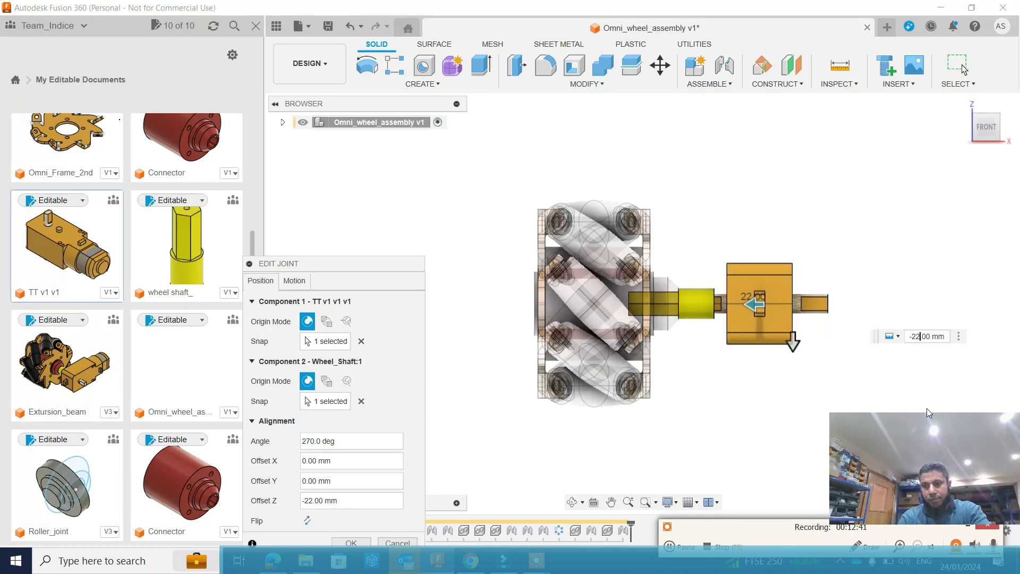
{"action": "key", "text": "Return"}
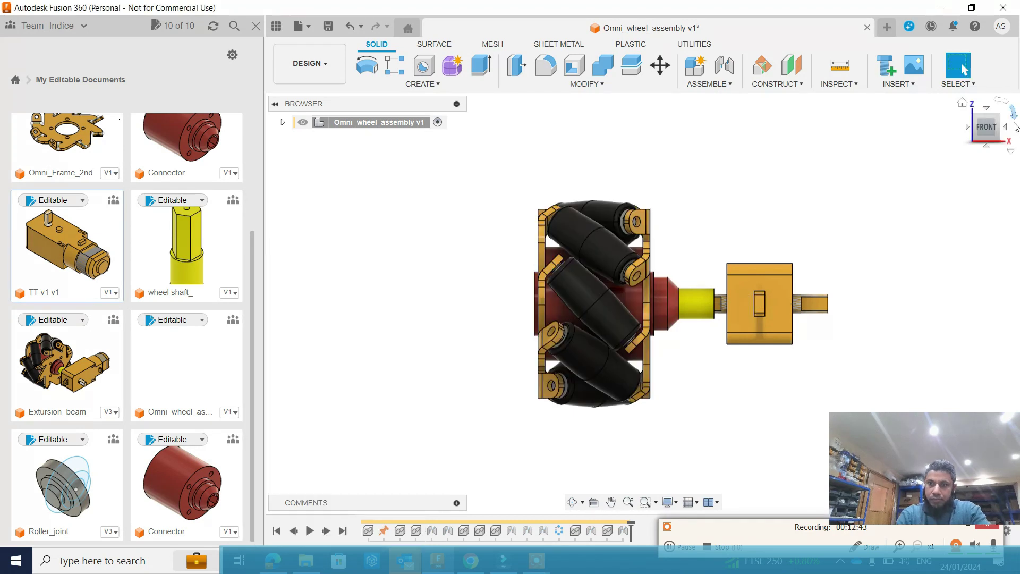
{"action": "left_click", "coordinate": [962, 104]}
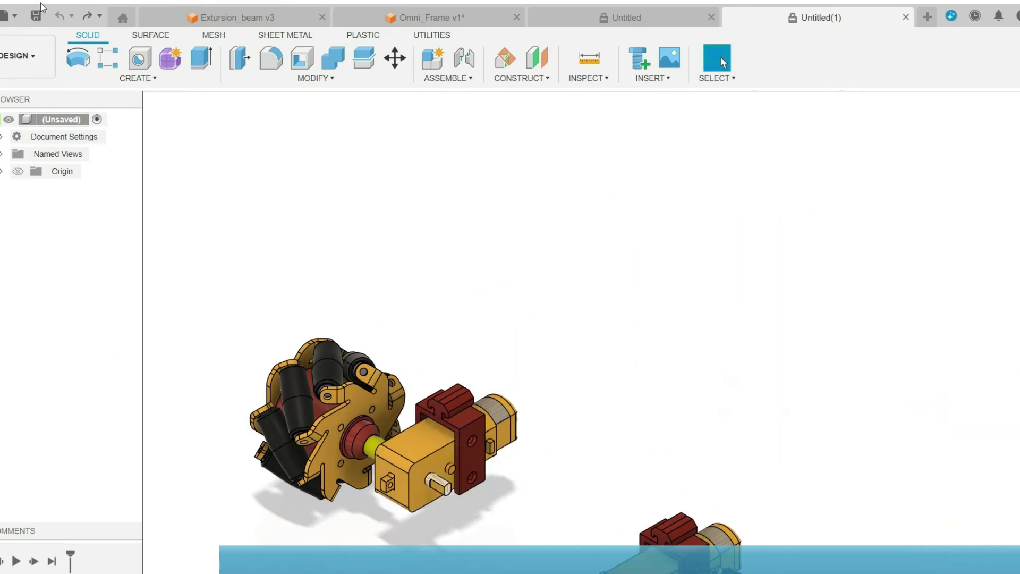
Step: Create a new design and start a sketch on an origin plane with the circle tool active
{"action": "left_click", "coordinate": [17, 19]}
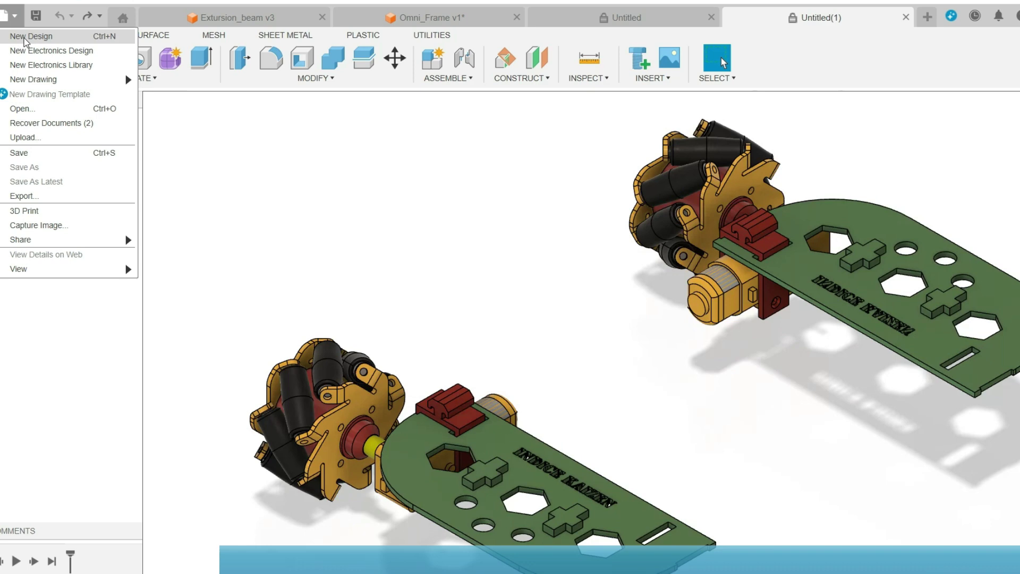
{"action": "left_click", "coordinate": [24, 37]}
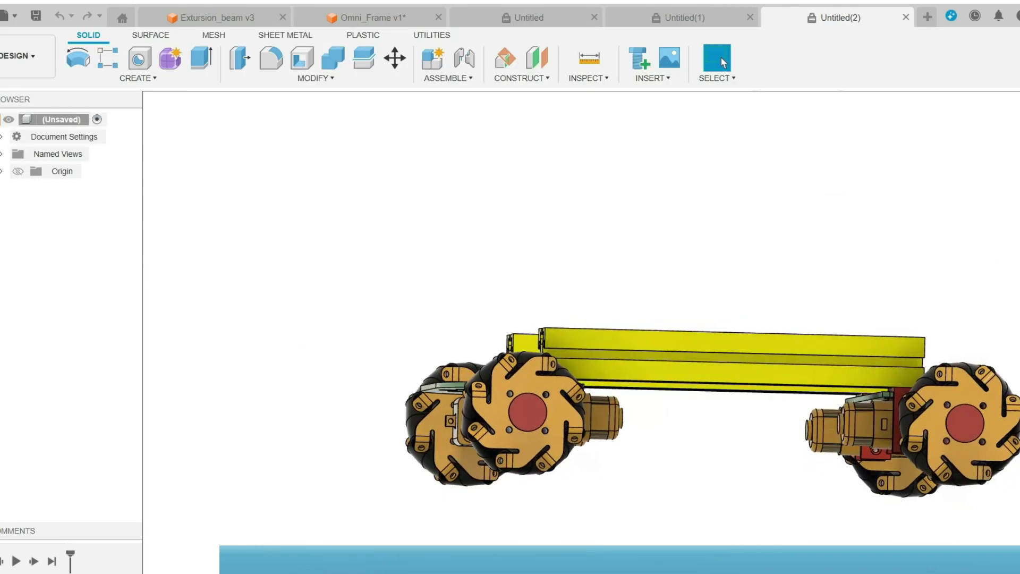
{"action": "left_click", "coordinate": [124, 79]}
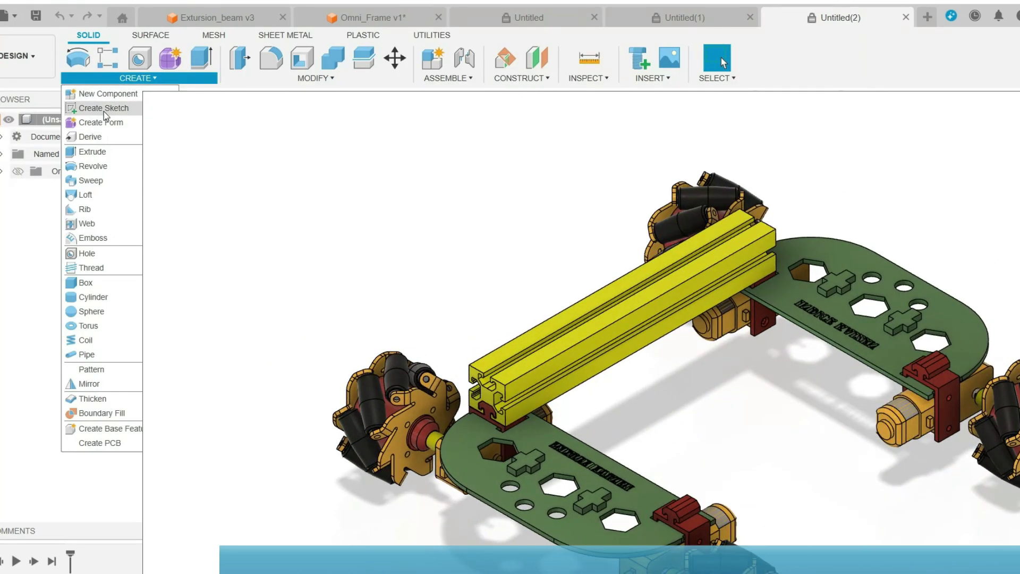
{"action": "left_click", "coordinate": [104, 109]}
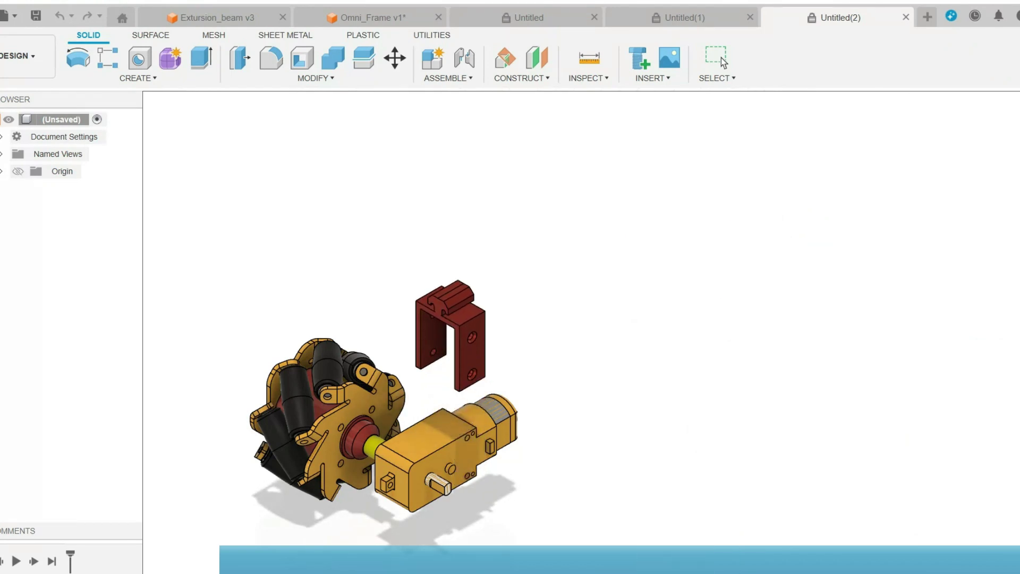
{"action": "left_click", "coordinate": [584, 329]}
{"action": "left_click", "coordinate": [139, 59]}
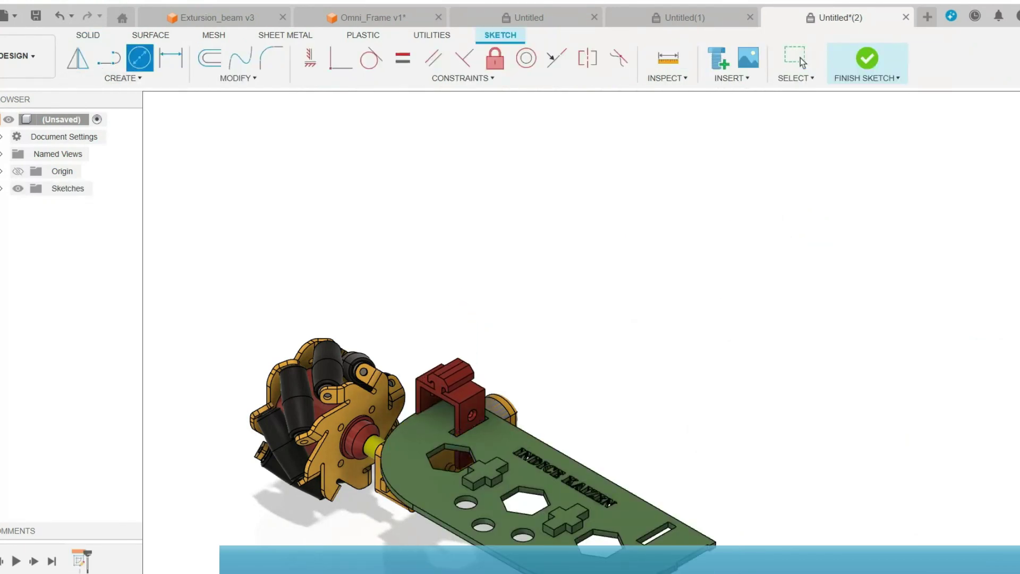